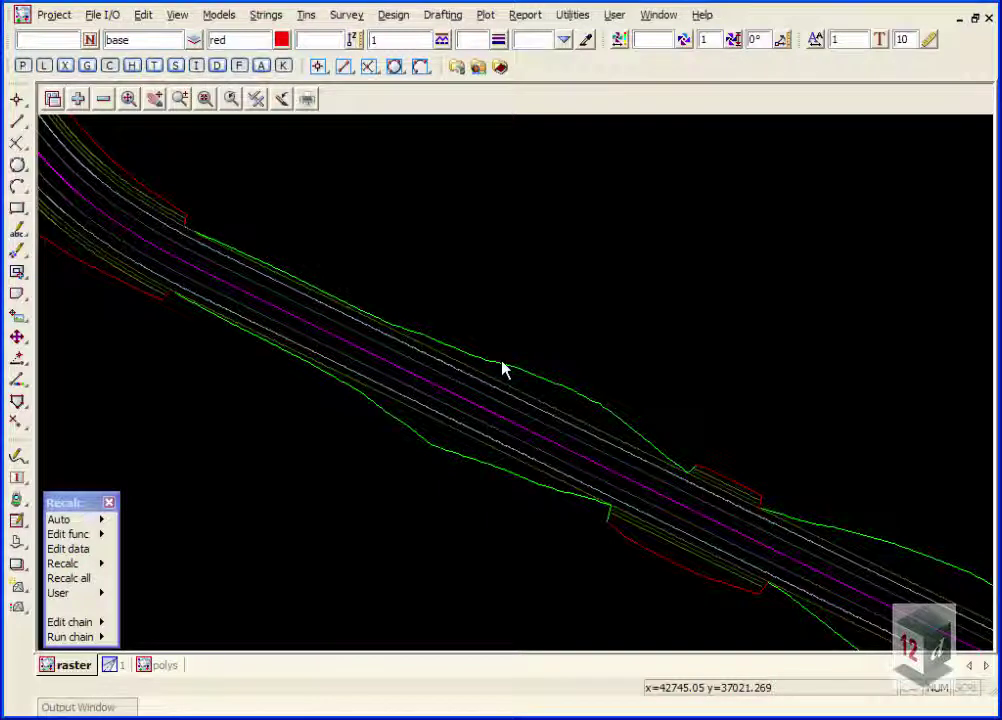
Start the Split string tool on the bofpl shoulder string.
click(160, 667)
click(45, 667)
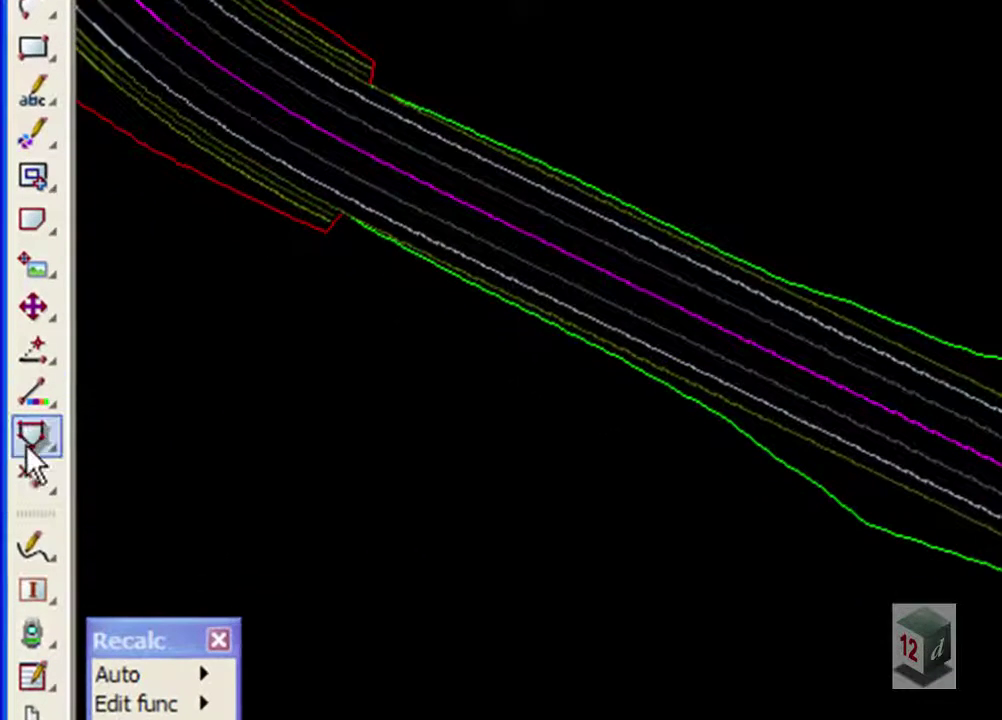
click(30, 452)
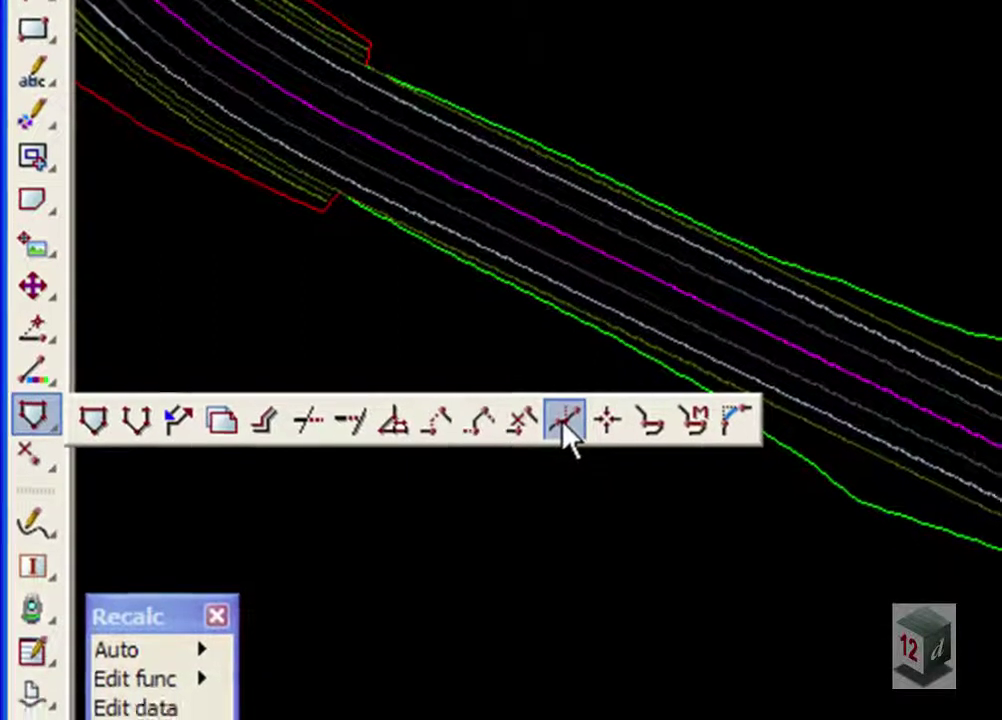
click(563, 425)
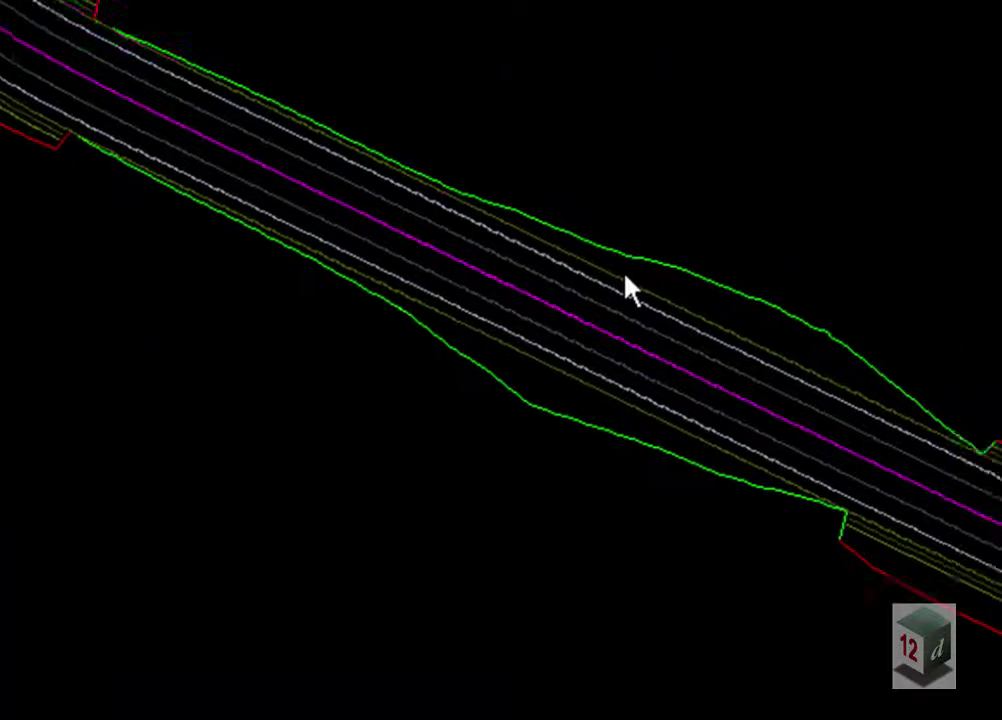
click(573, 320)
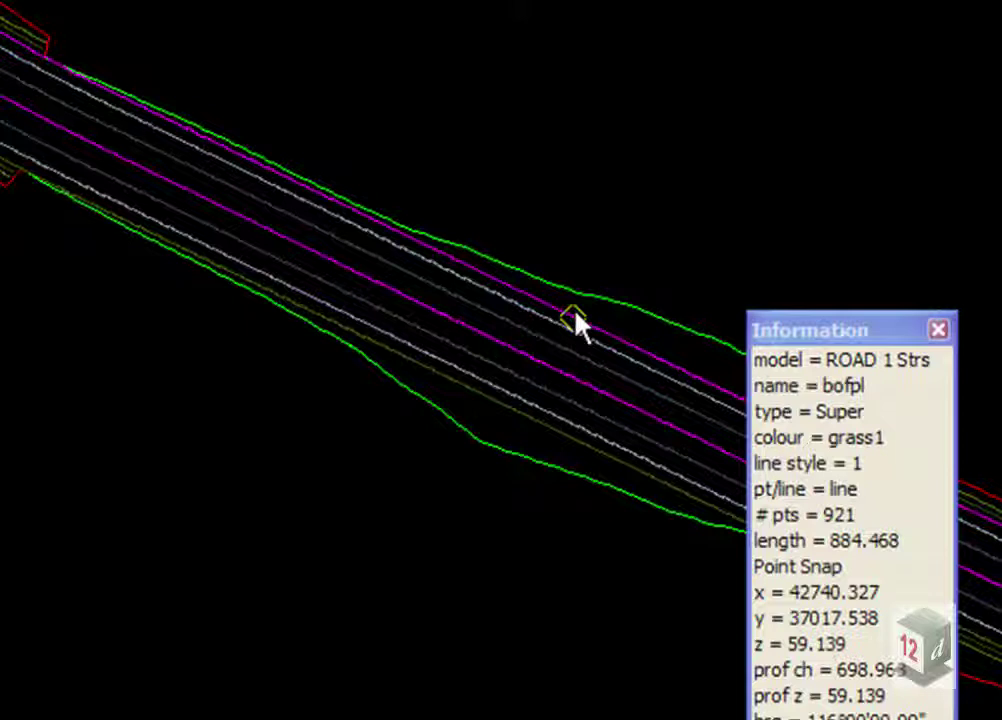
click(577, 322)
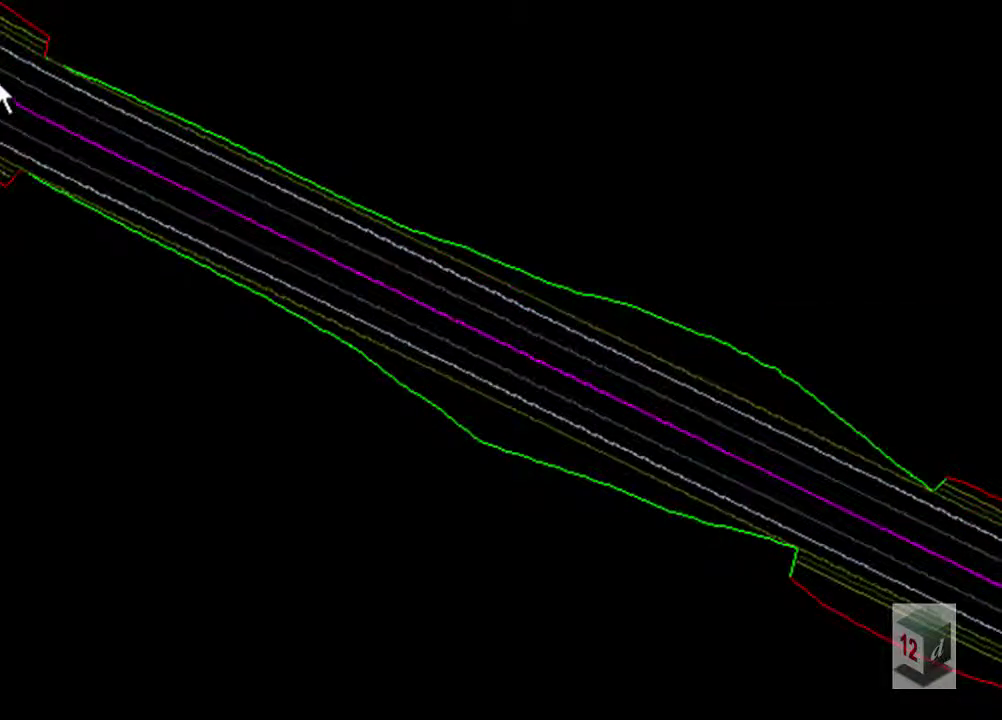
Split the bofpl, upper and lower road strings and the lower green string at several points.
click(42, 64)
click(636, 360)
click(929, 492)
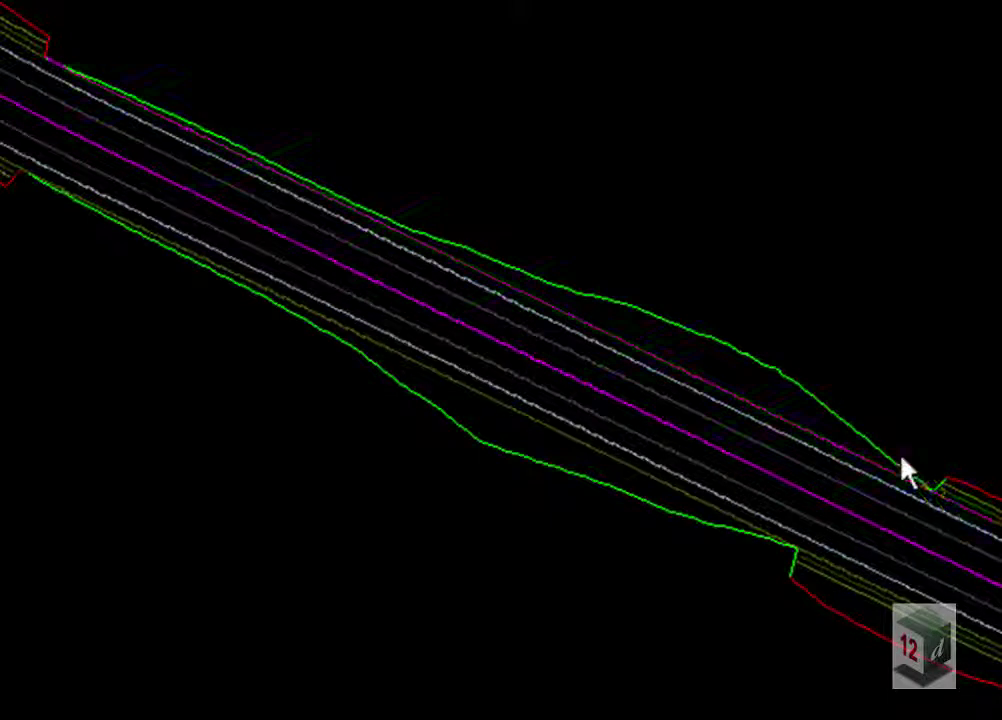
click(470, 405)
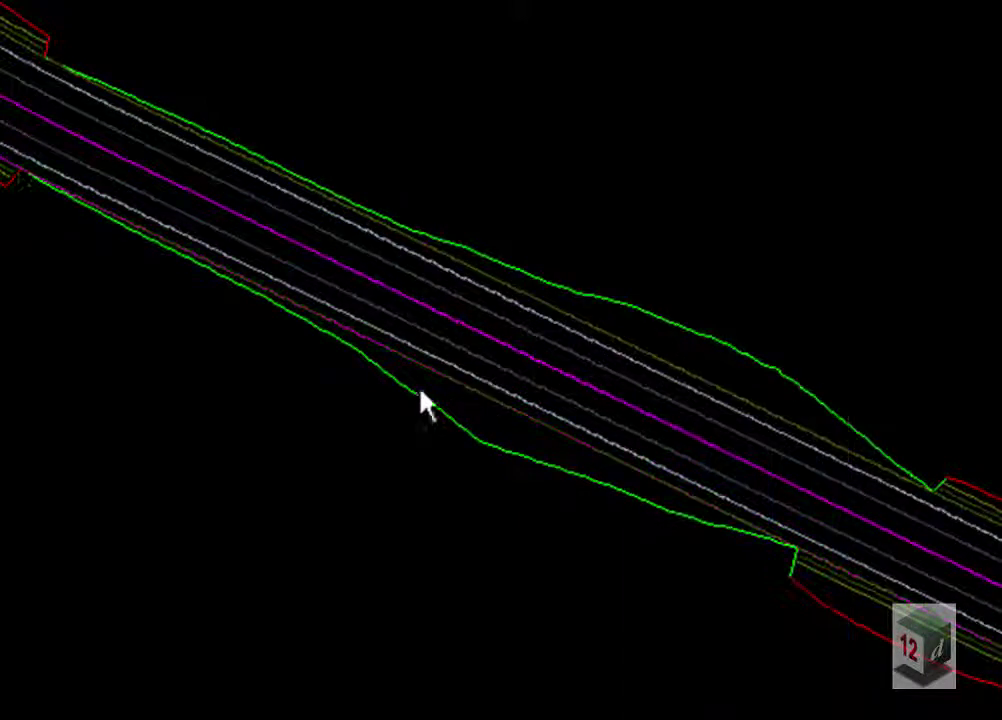
click(20, 177)
click(634, 478)
click(795, 562)
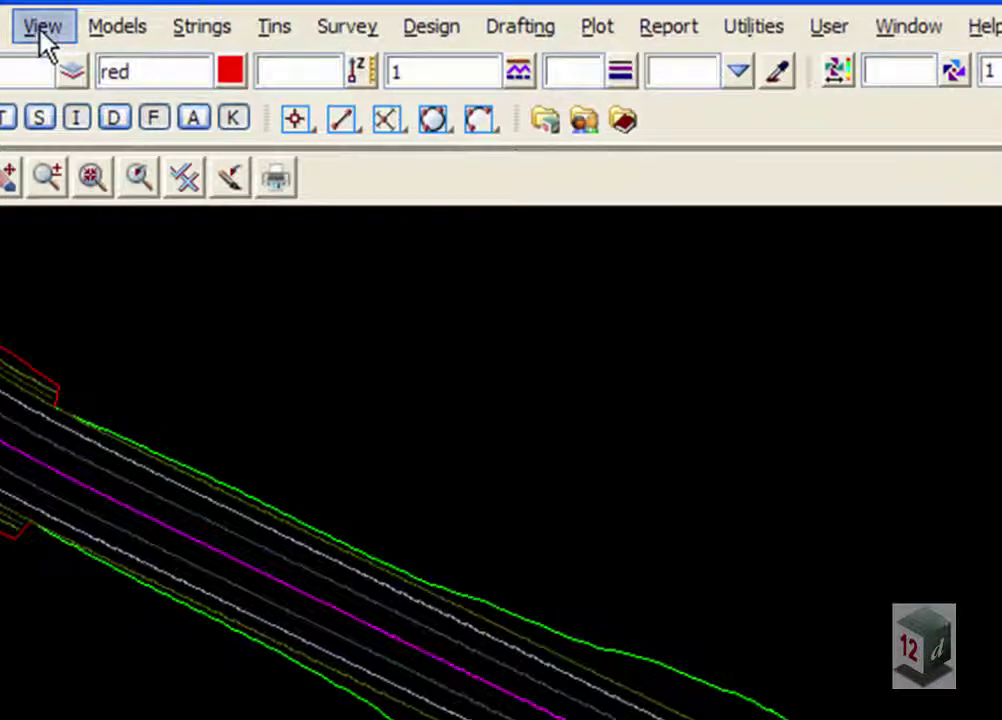
Browse View > Visualisation > Extrusions to reach Roadside furniture.
click(40, 27)
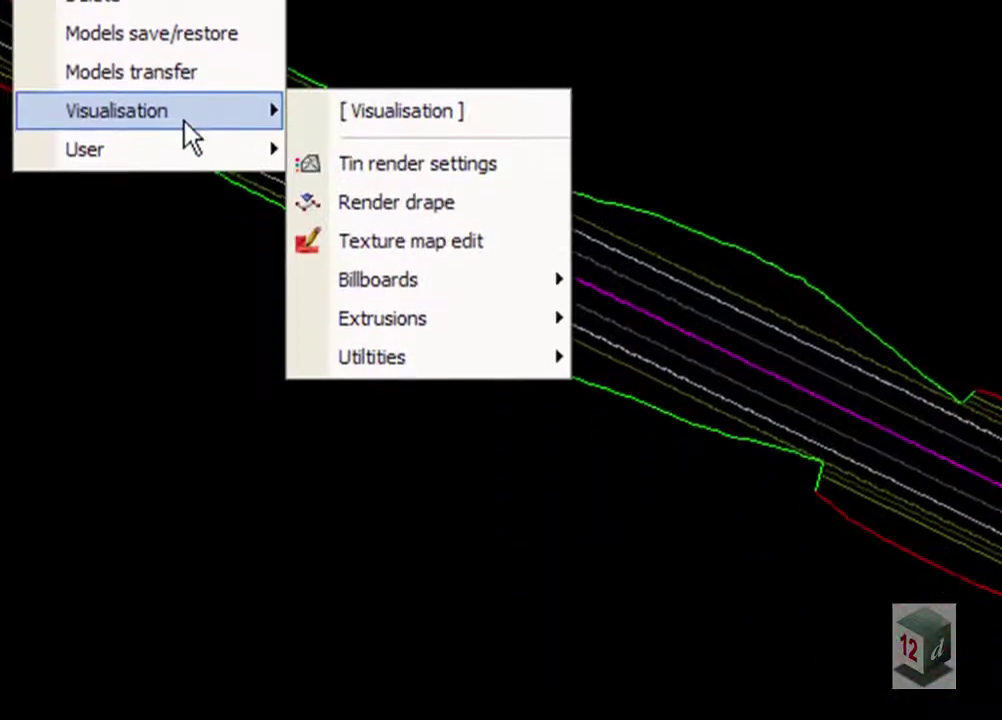
mouse_move(150, 107)
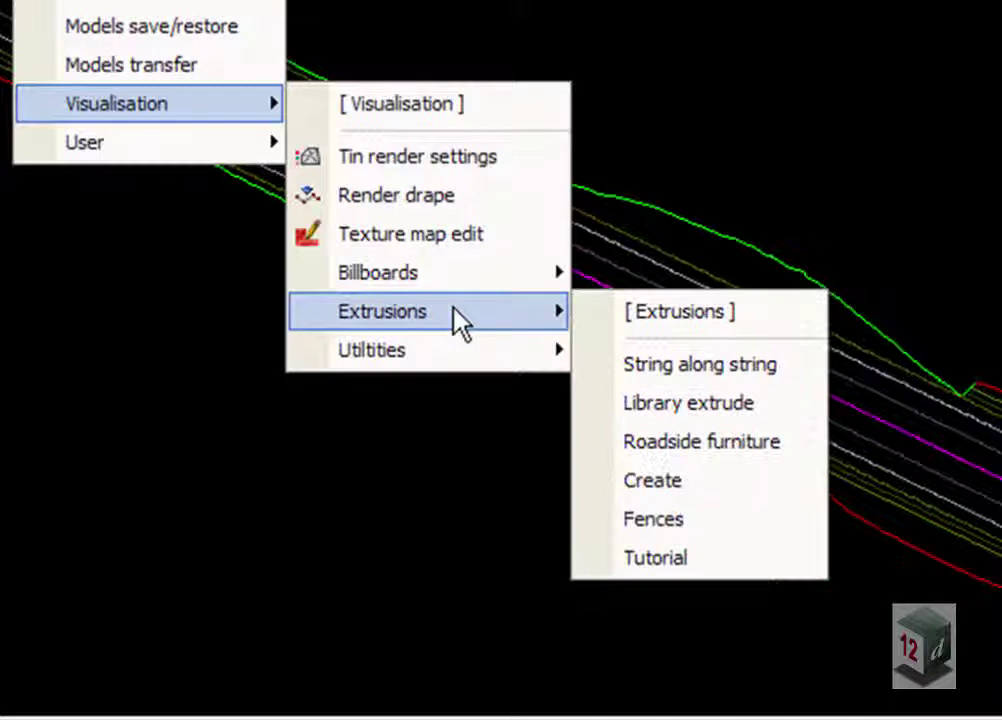
mouse_move(427, 314)
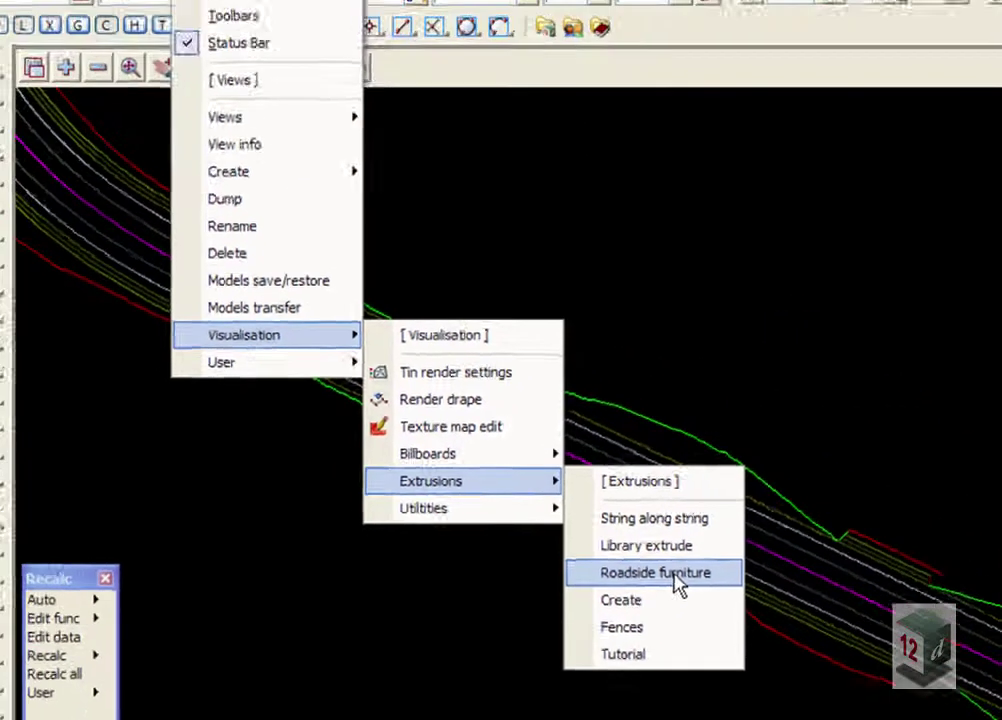
Name the guard rail 'guard rail' with output model '12d vis gaurd rail'.
click(712, 503)
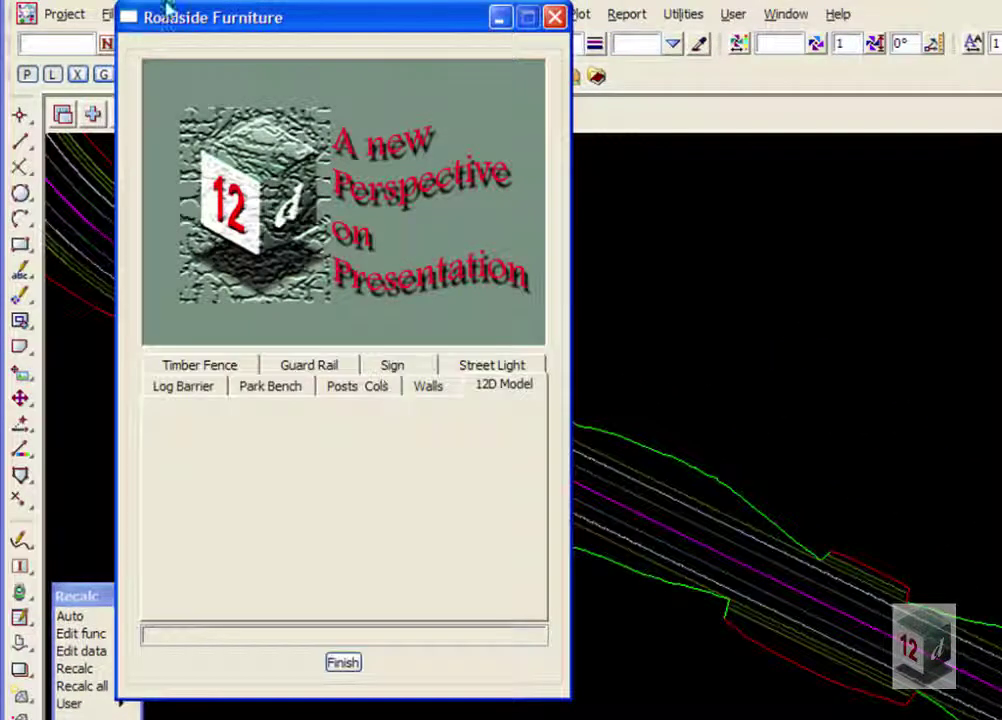
drag(217, 20, 108, 22)
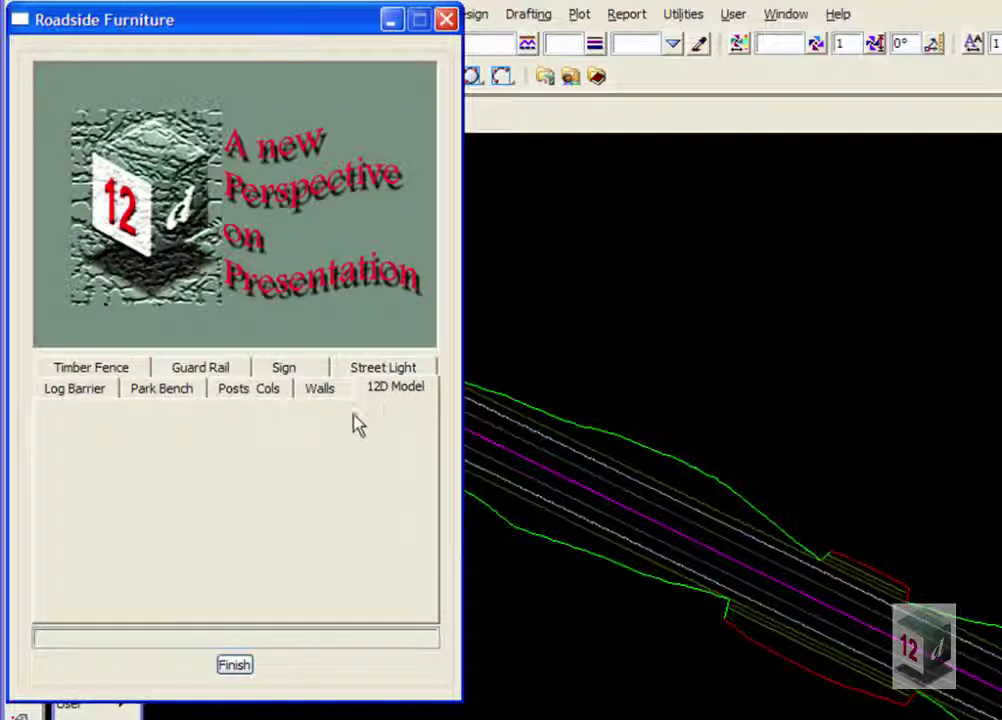
click(200, 370)
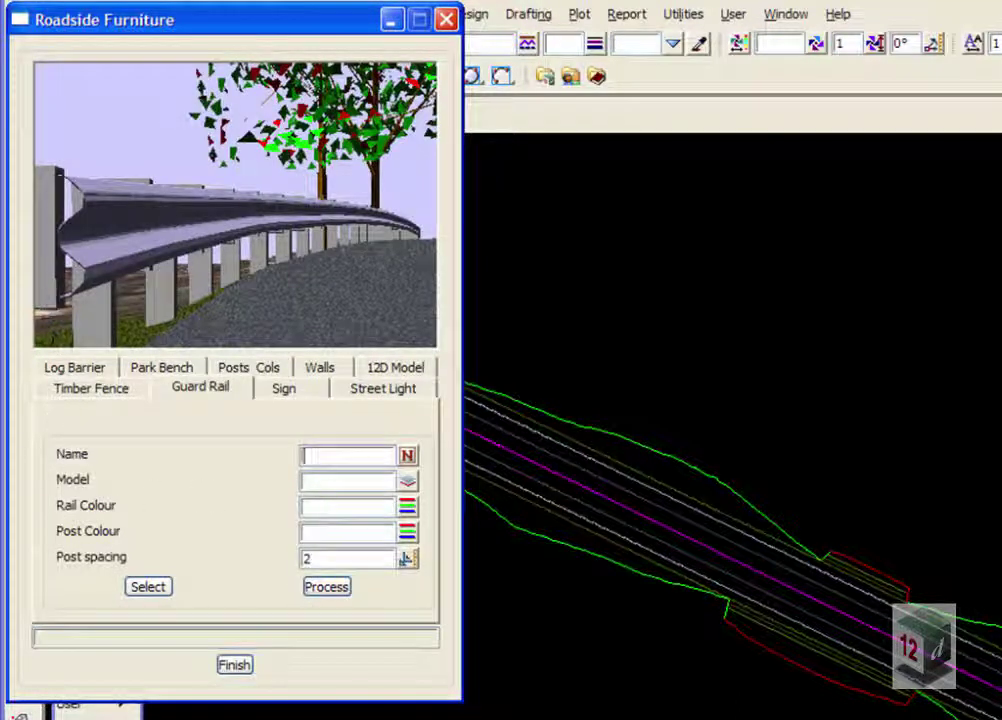
text(gau)
key(BackSpace)
key(BackSpace)
key(BackSpace)
text(rd rail)
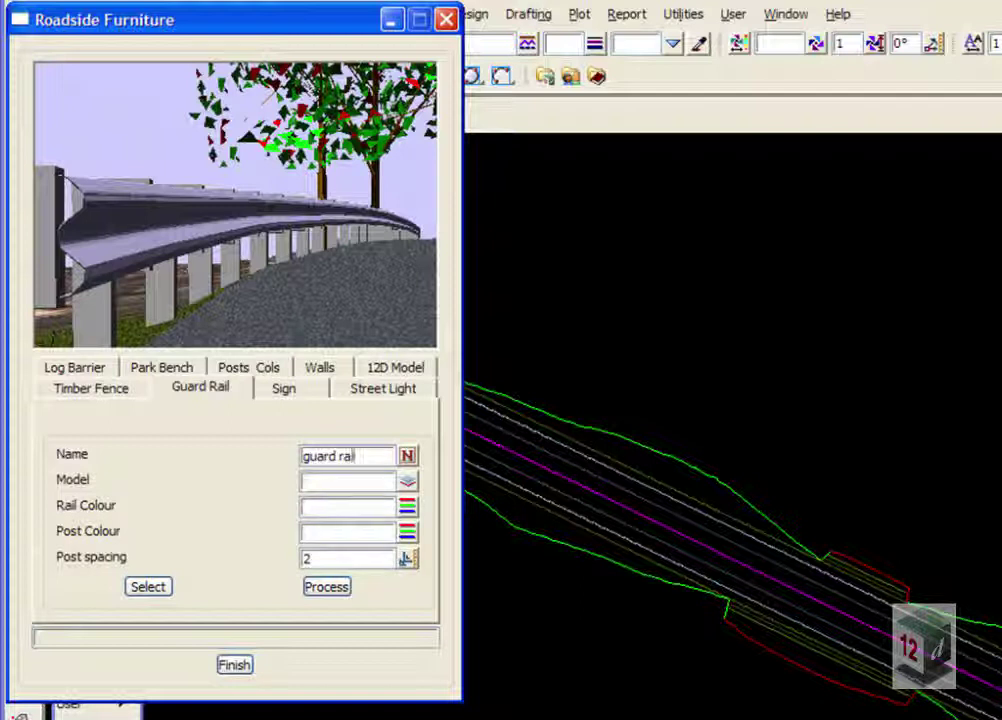
click(348, 481)
text(12d v)
text(is)
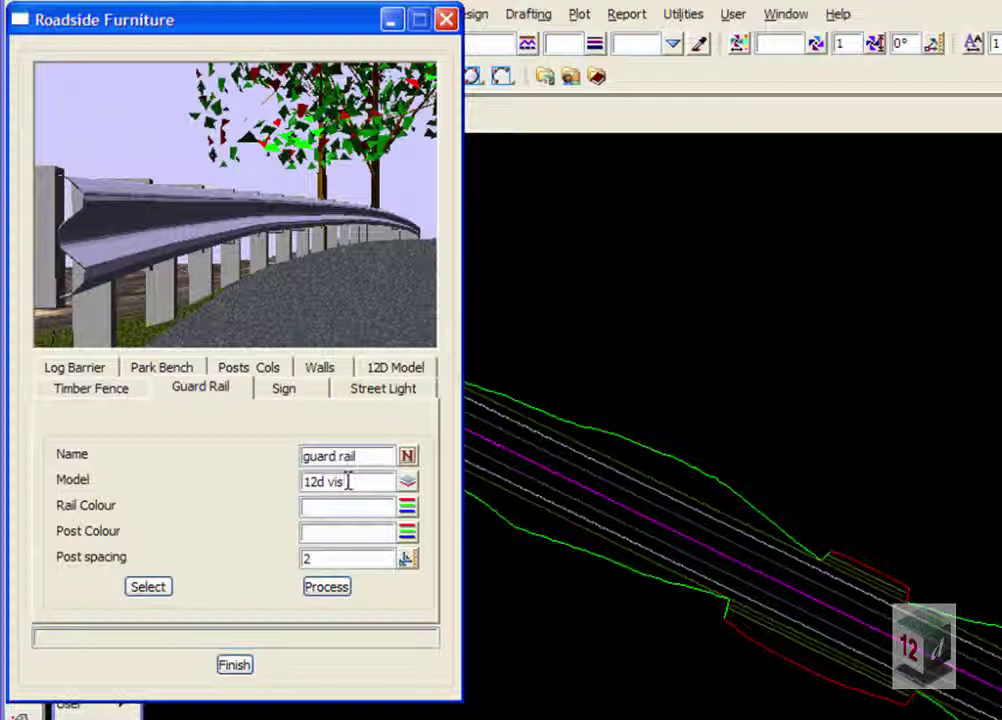
text( gaurd rail)
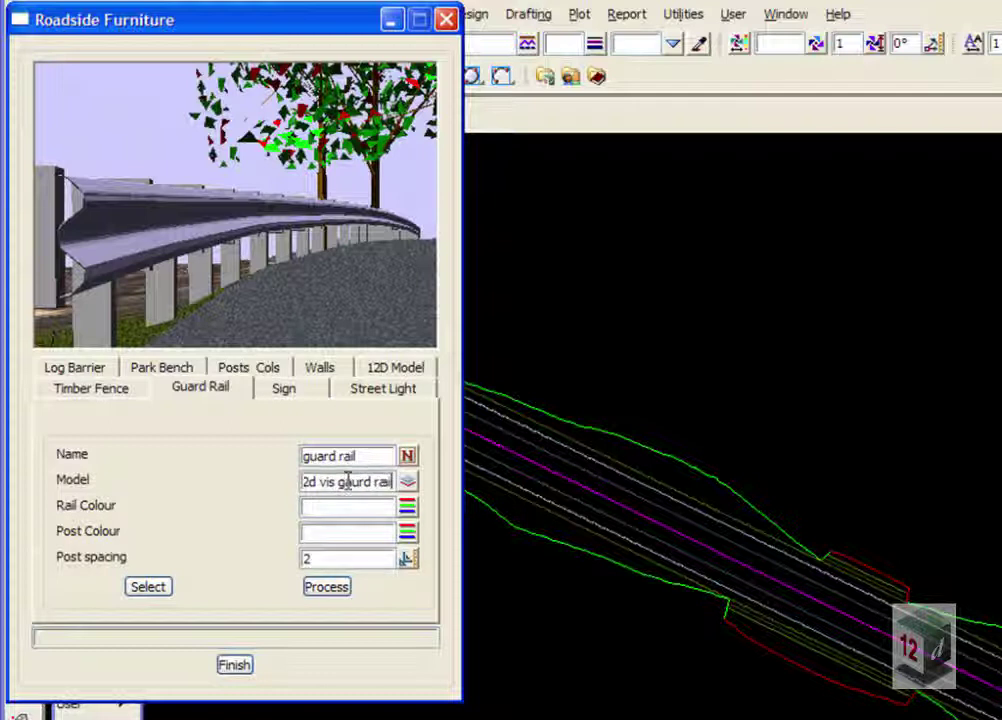
key(Tab)
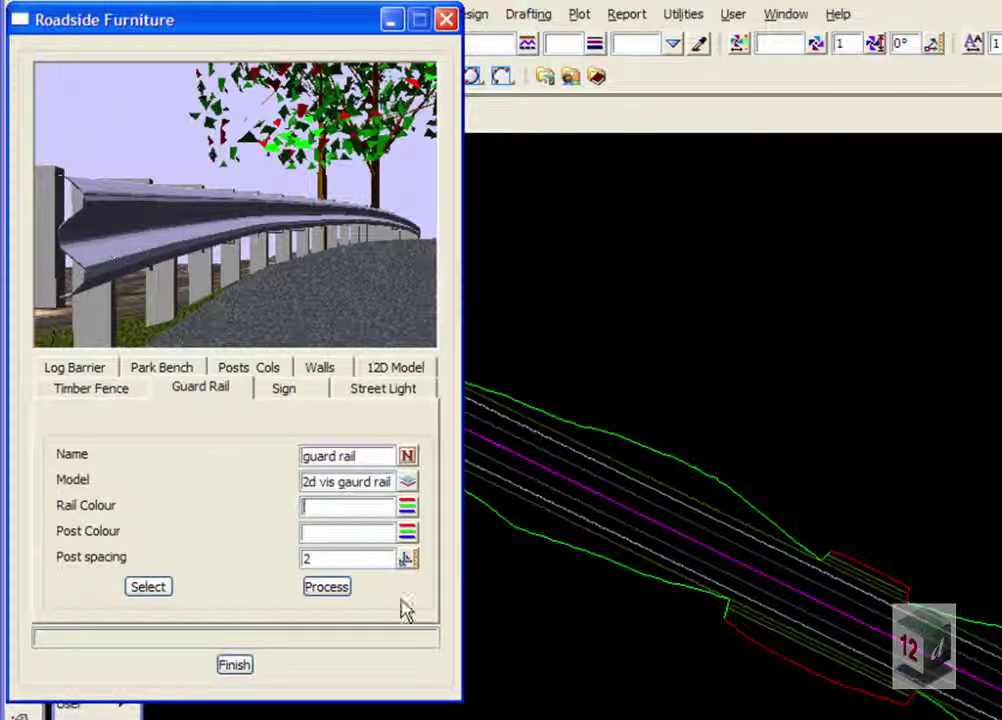
Set the rail colour to steel and the post colour to steel blue.
click(408, 510)
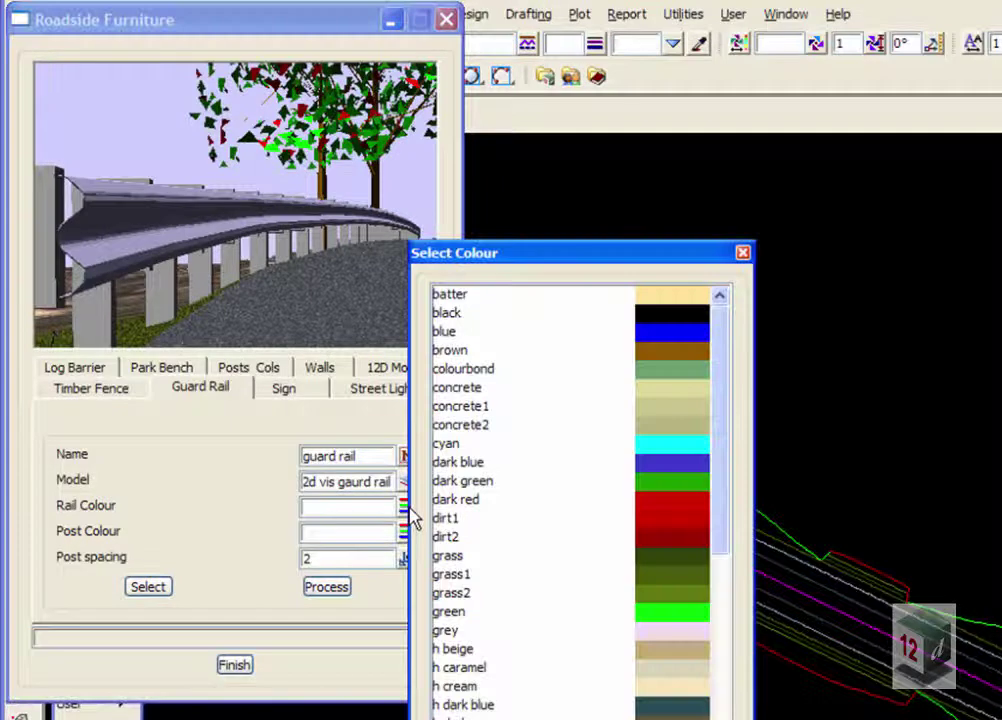
click(720, 682)
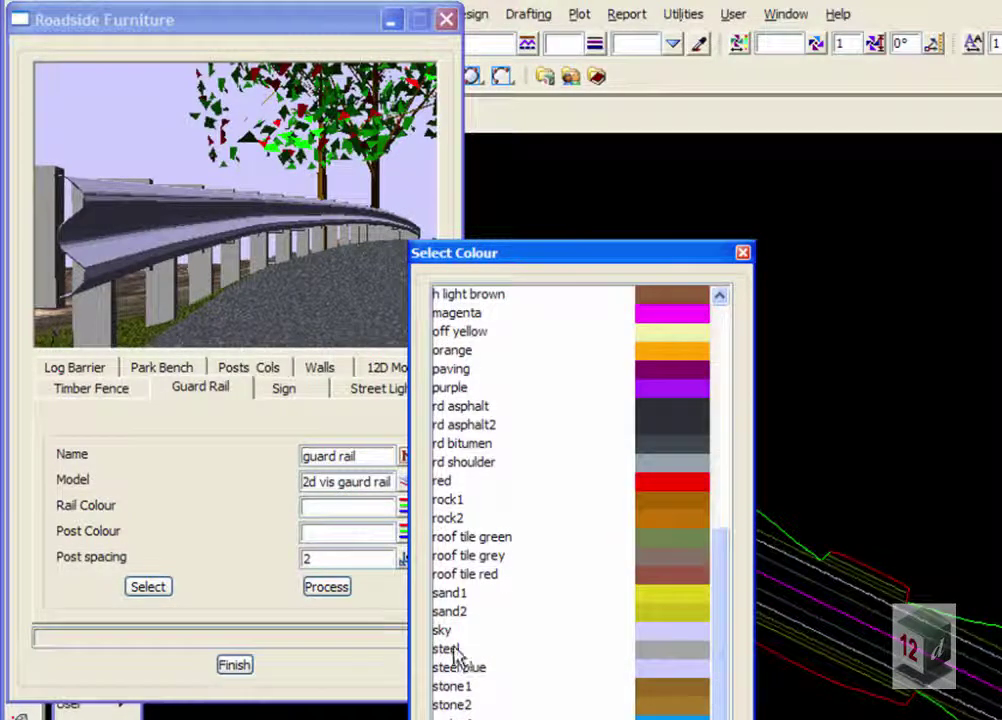
double_click(452, 649)
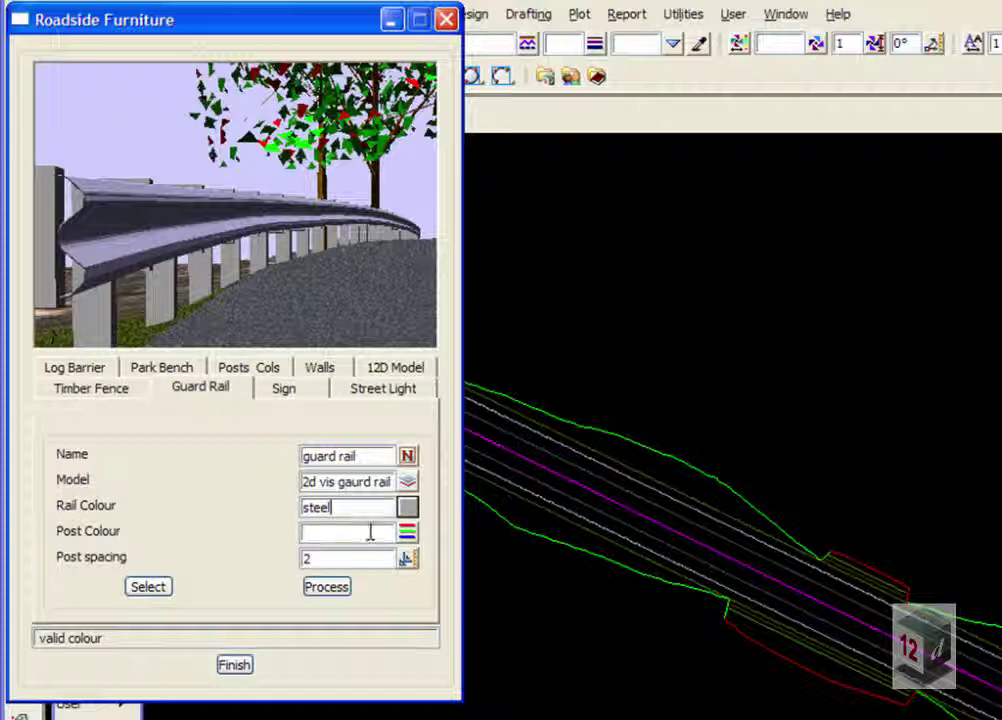
click(407, 533)
click(727, 714)
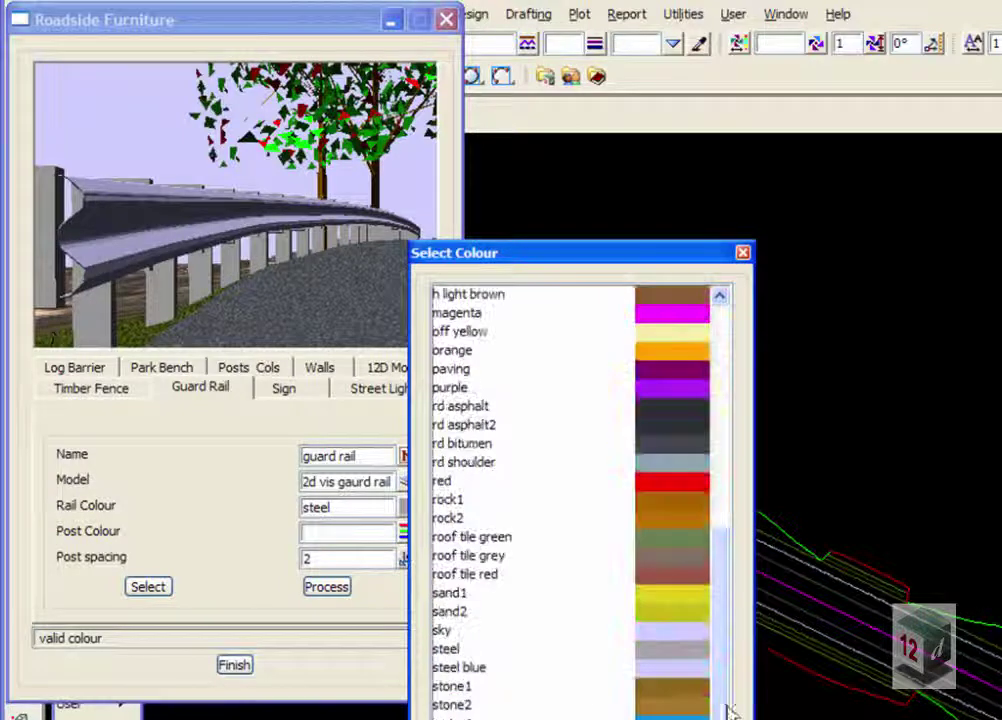
click(458, 668)
double_click(458, 668)
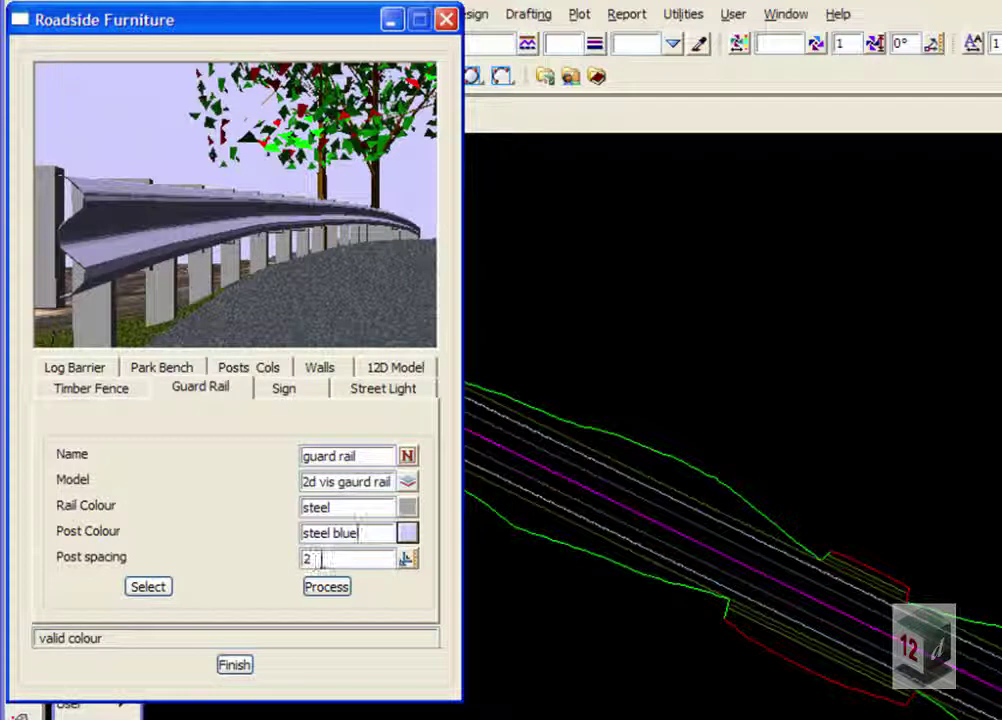
click(149, 587)
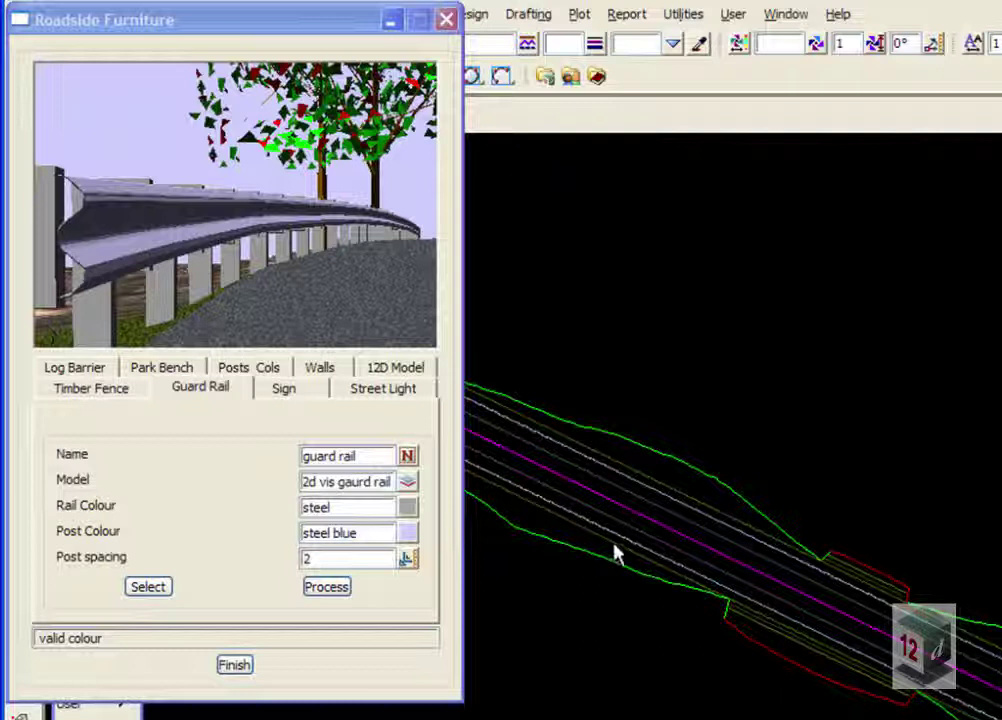
Process the guard rail along the bofpr and bofpl shoulder strings.
click(541, 515)
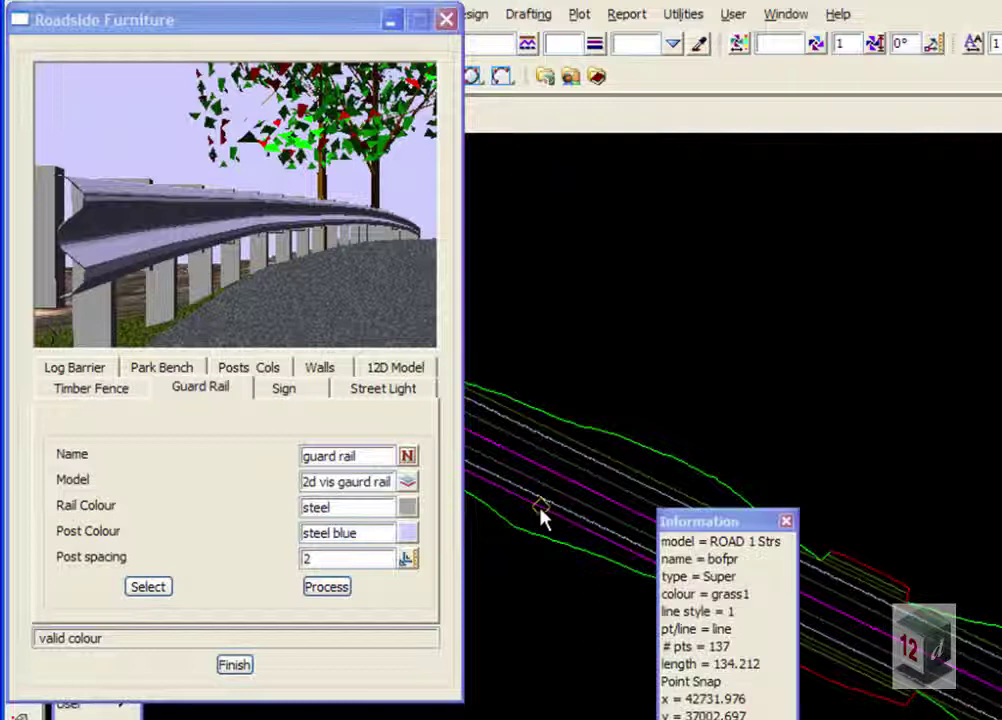
middle_click(541, 515)
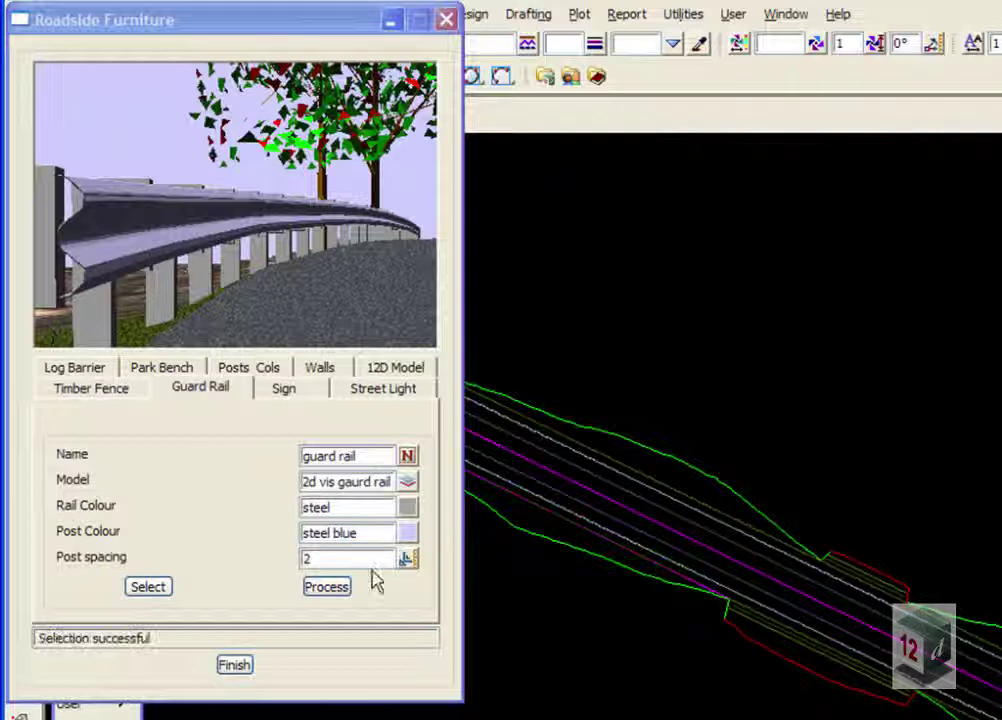
click(333, 588)
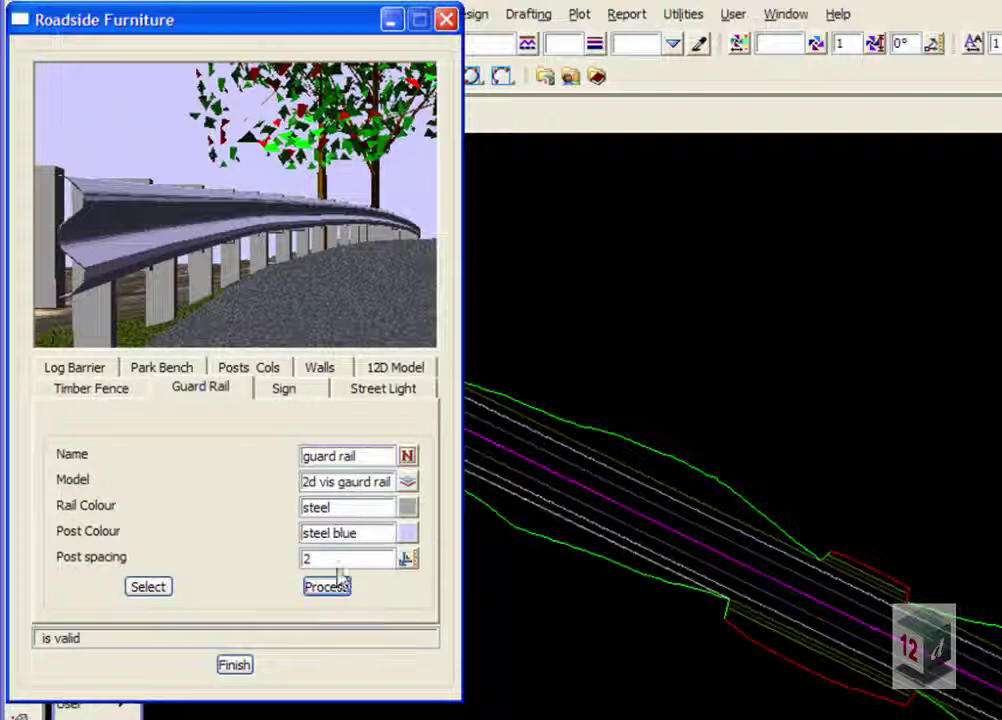
click(150, 590)
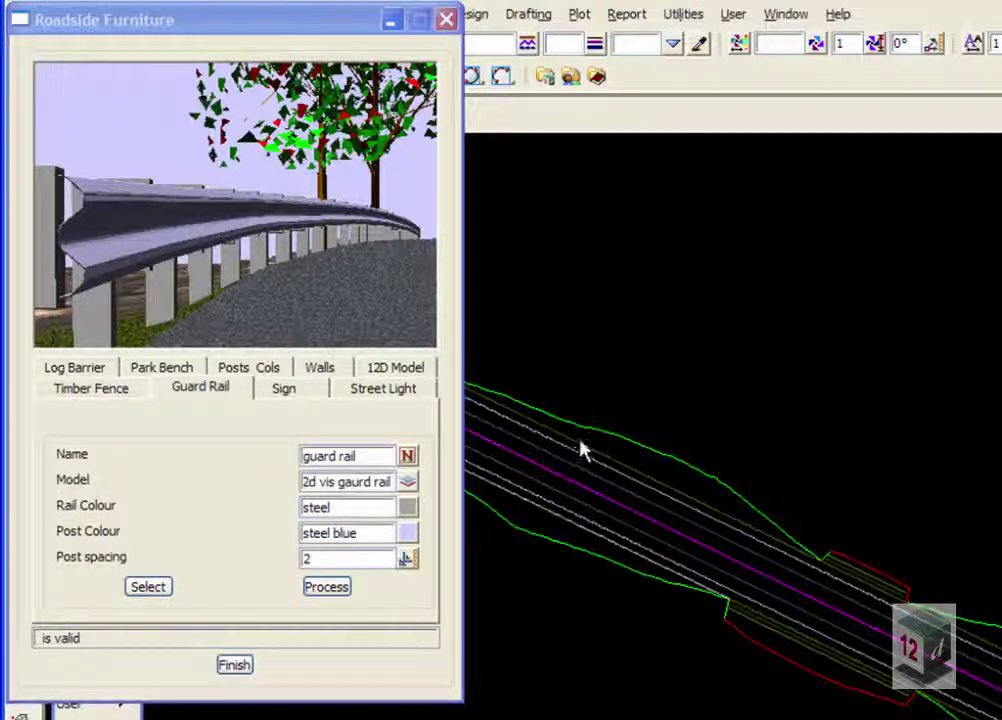
click(635, 474)
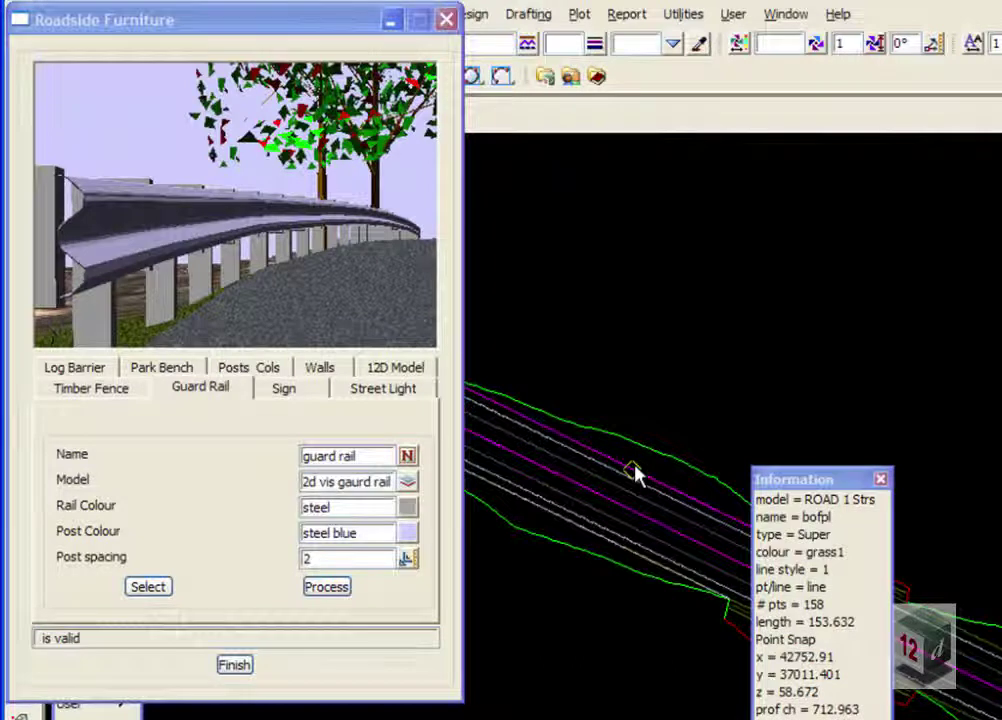
click(635, 473)
click(316, 594)
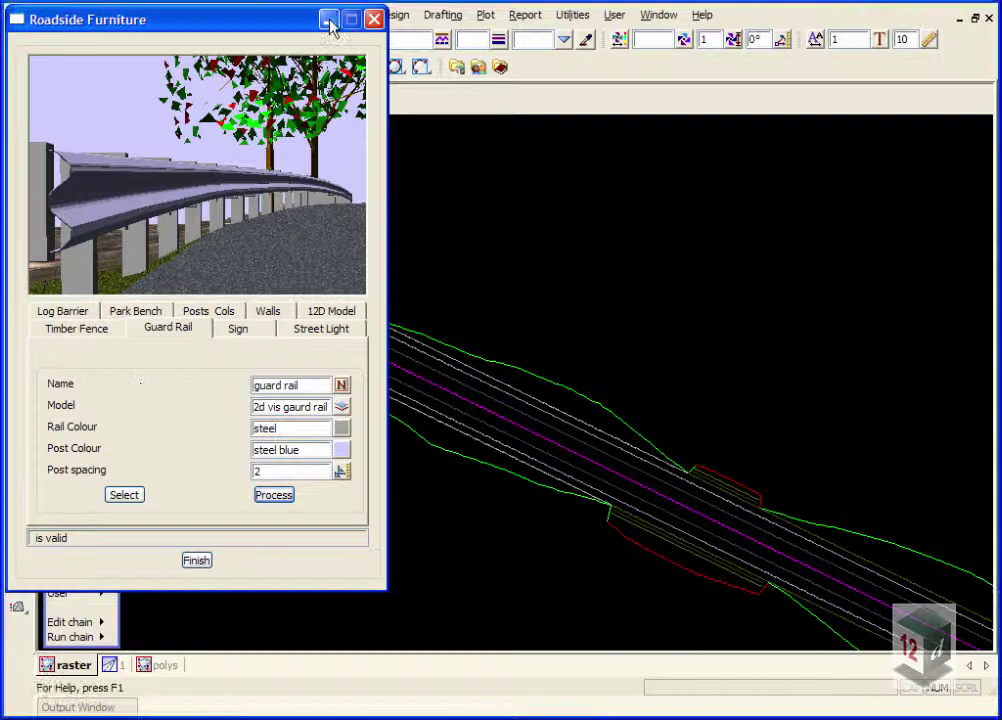
Add the '12d vis gaurd rail' model to the 3D perspective view.
click(329, 19)
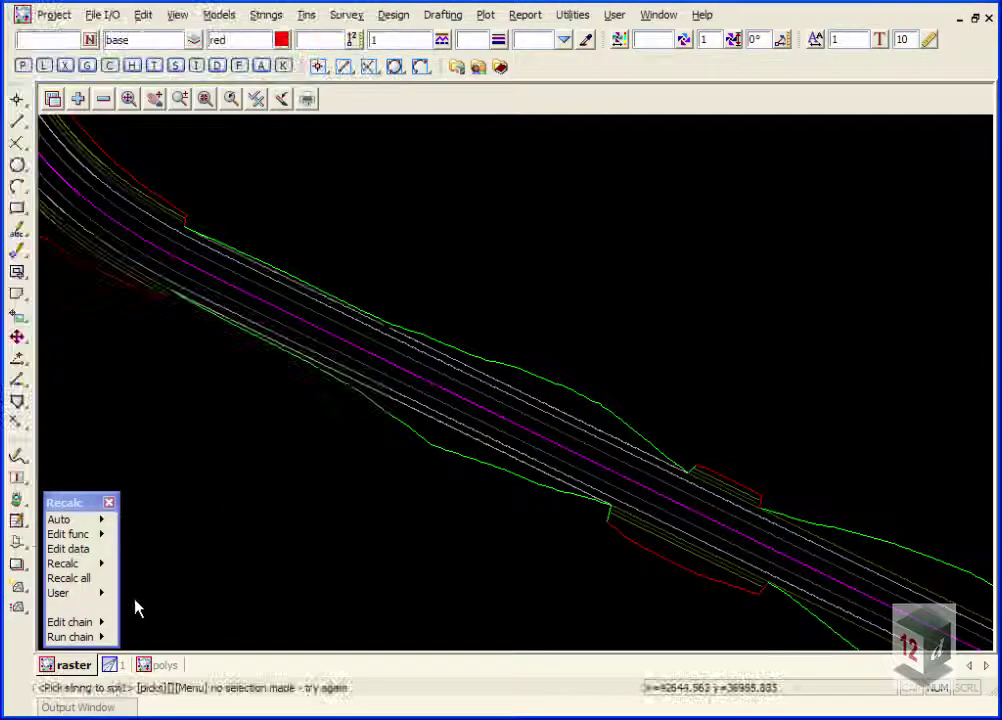
click(118, 665)
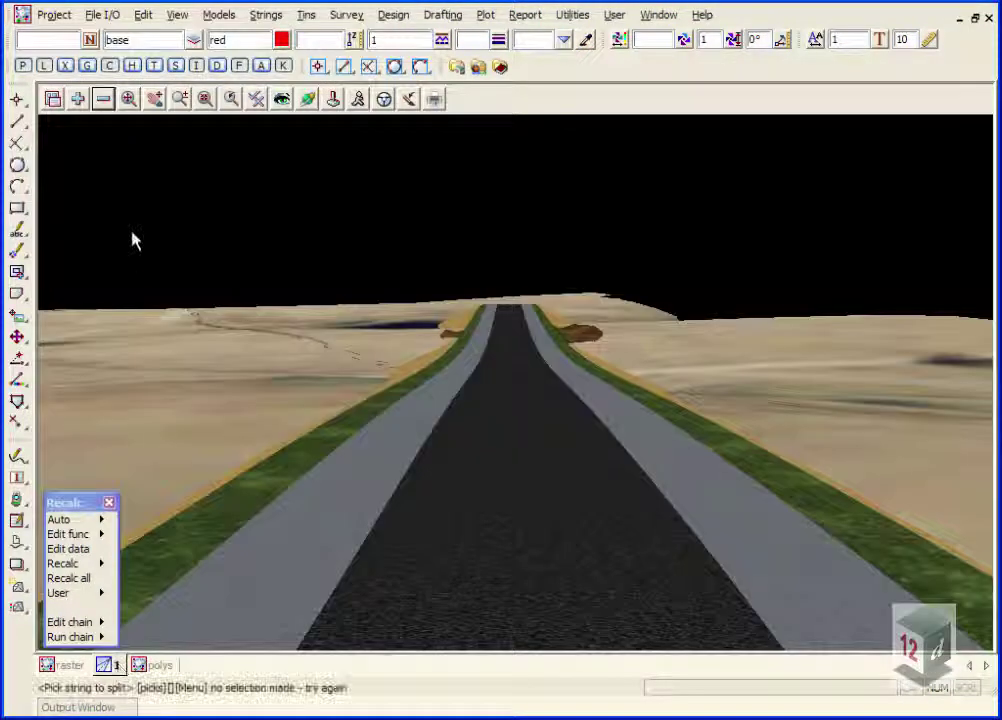
click(77, 98)
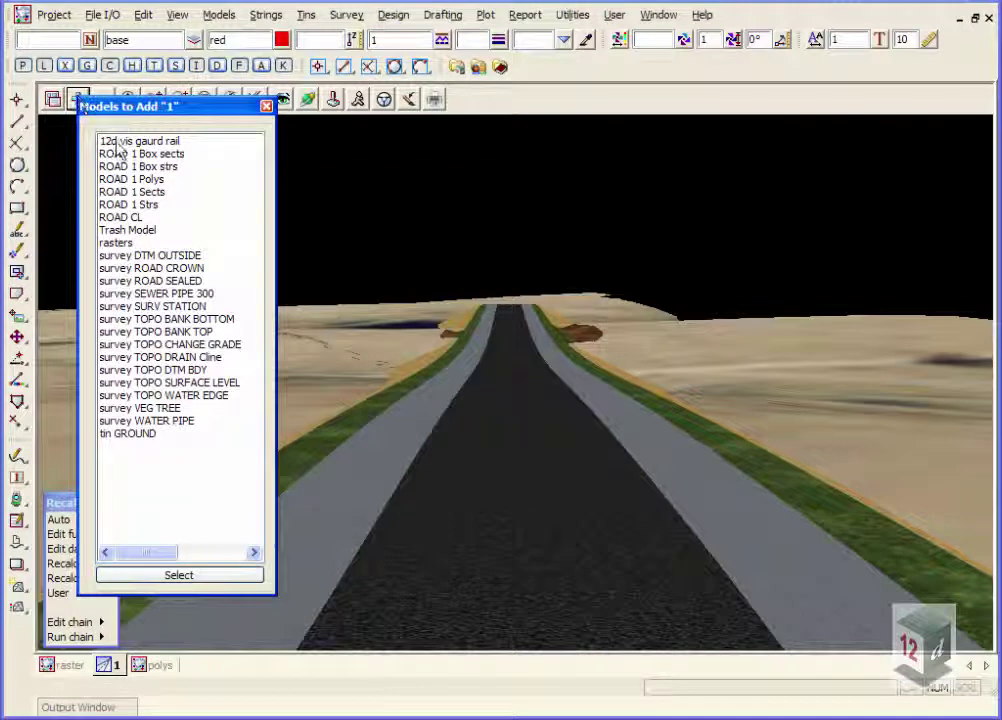
double_click(115, 141)
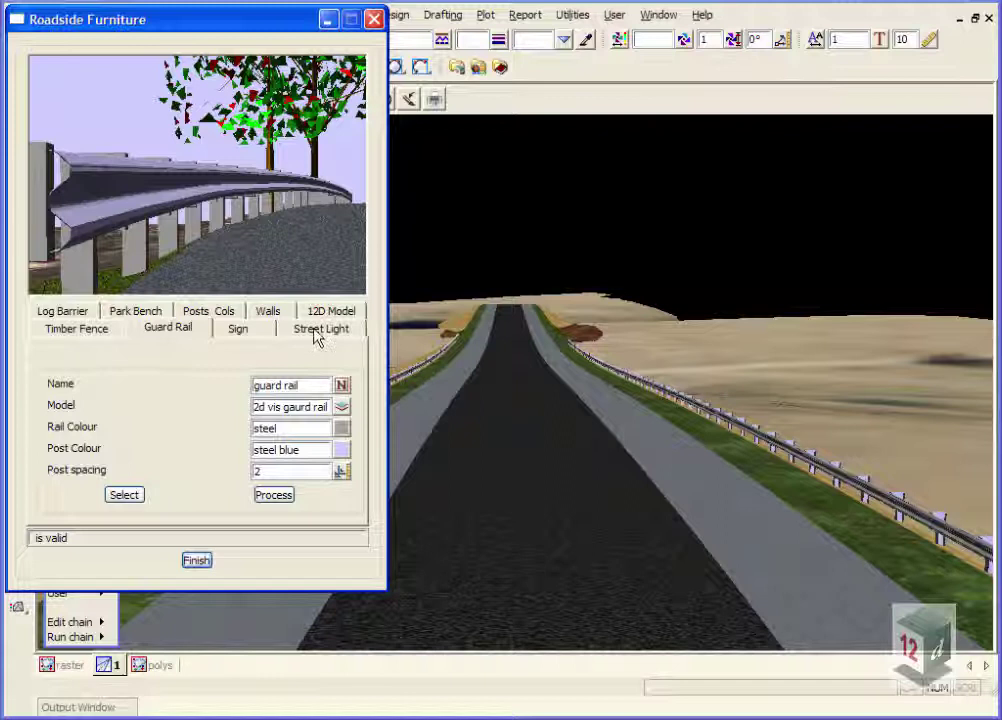
Configure street light 'light' in model '12d vis lights' as Urban (6m).
click(316, 331)
text(light)
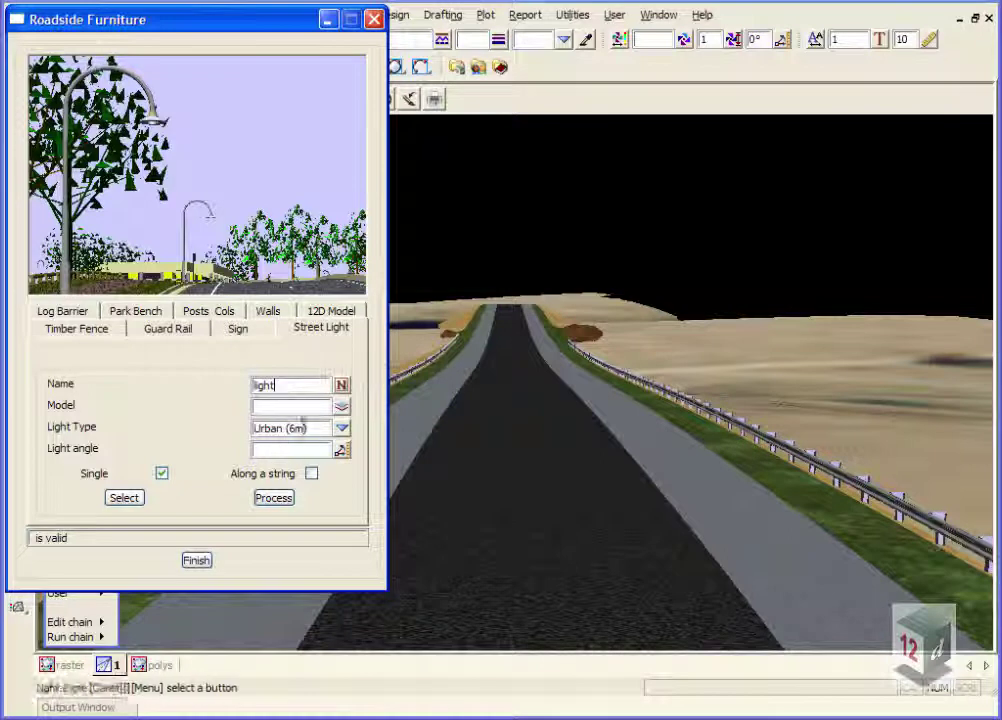
click(322, 407)
text(12d vis lights)
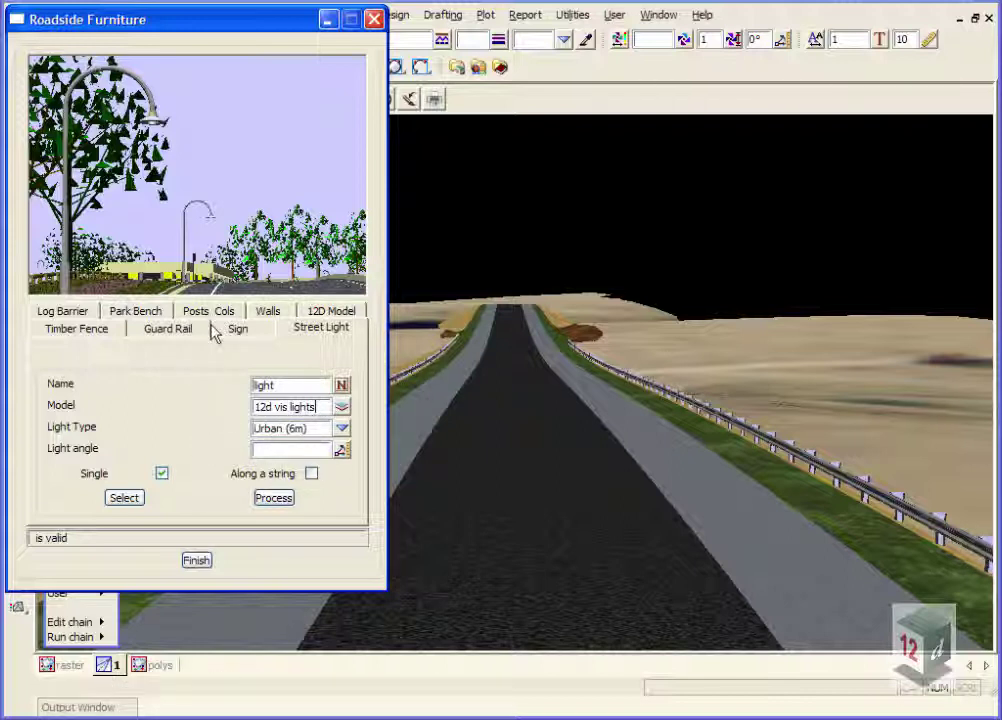
click(342, 428)
click(370, 470)
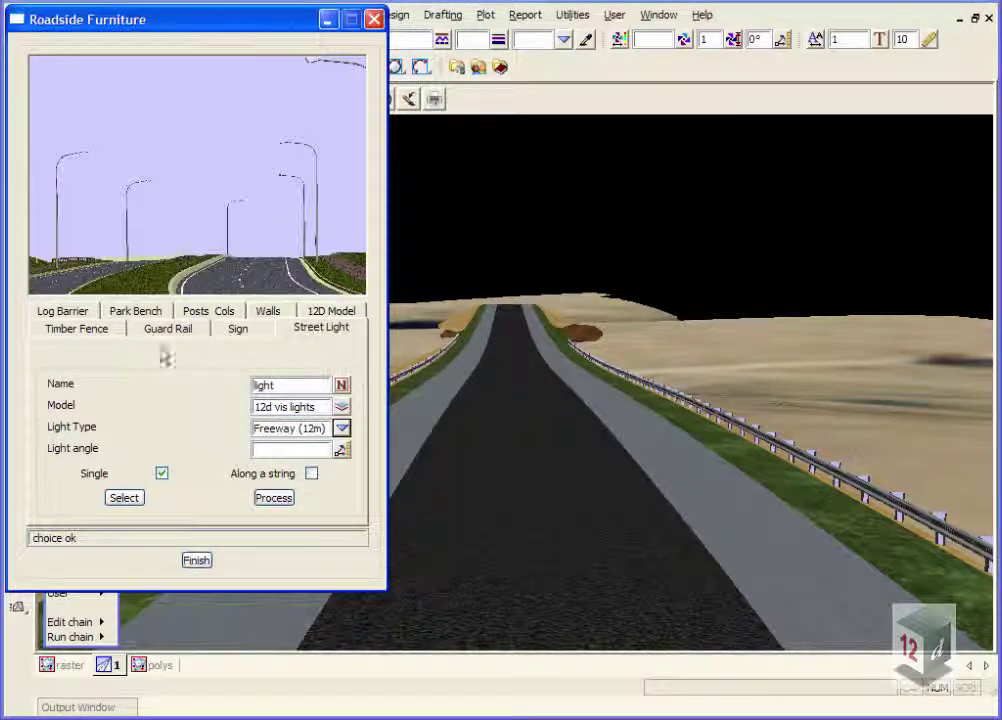
click(342, 428)
click(358, 455)
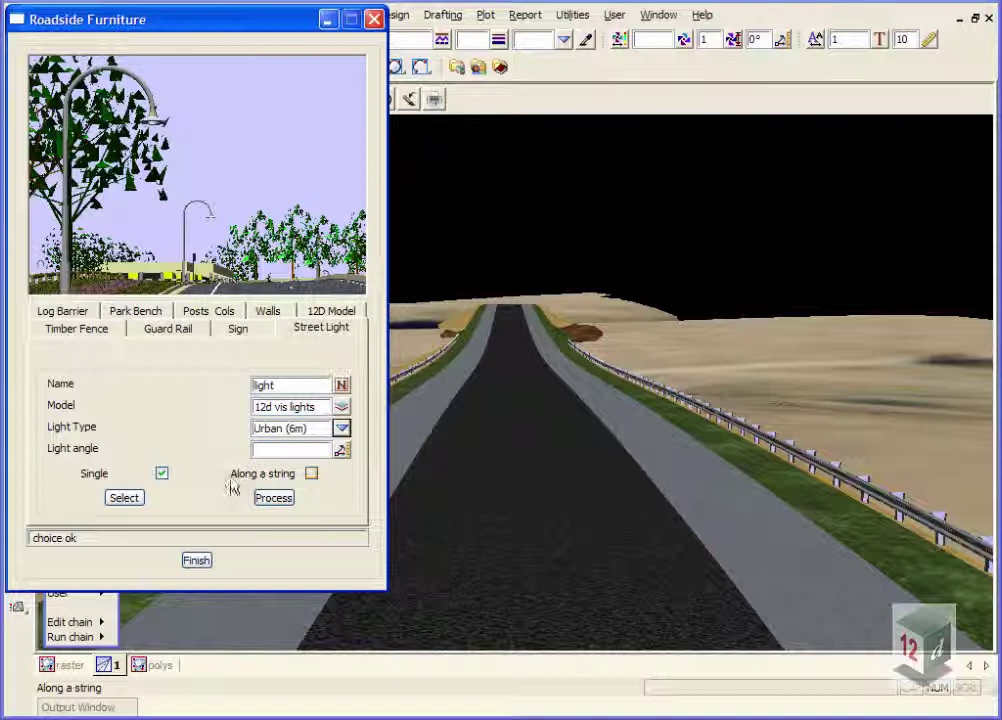
Place the lights along a string, picking the eoshr shoulder string in plan view.
click(312, 476)
click(124, 500)
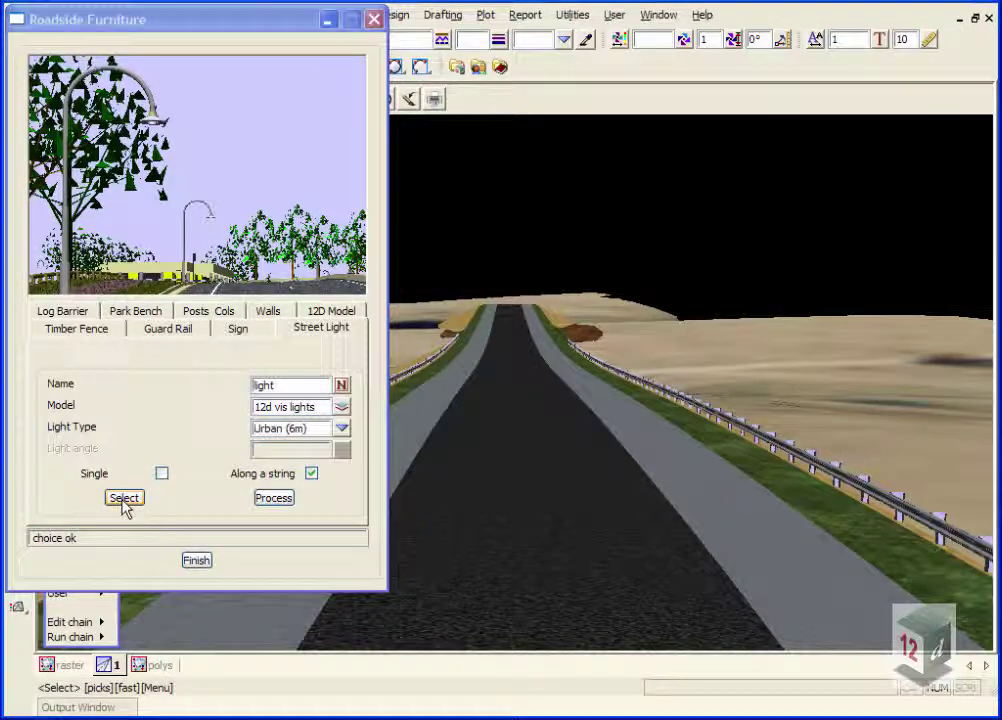
click(68, 665)
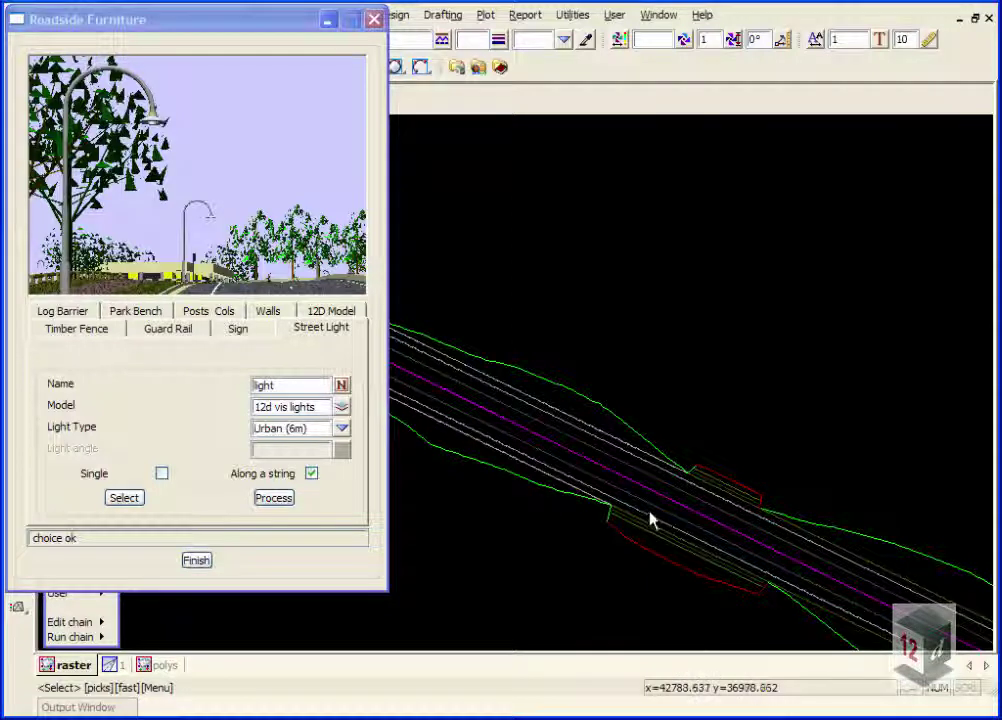
click(618, 506)
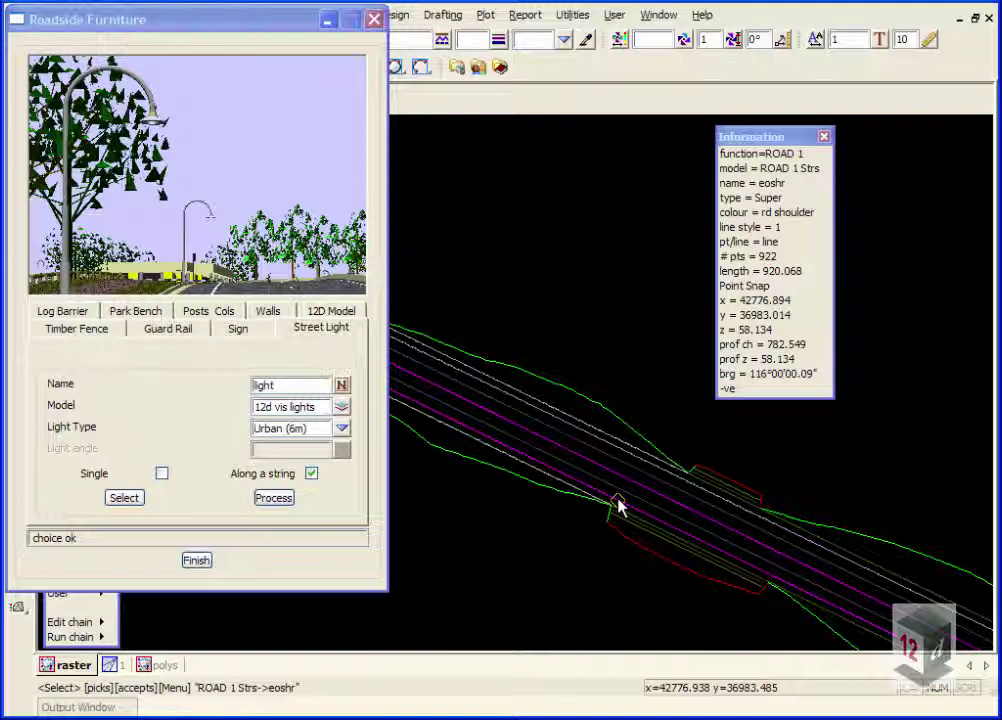
middle_click(618, 506)
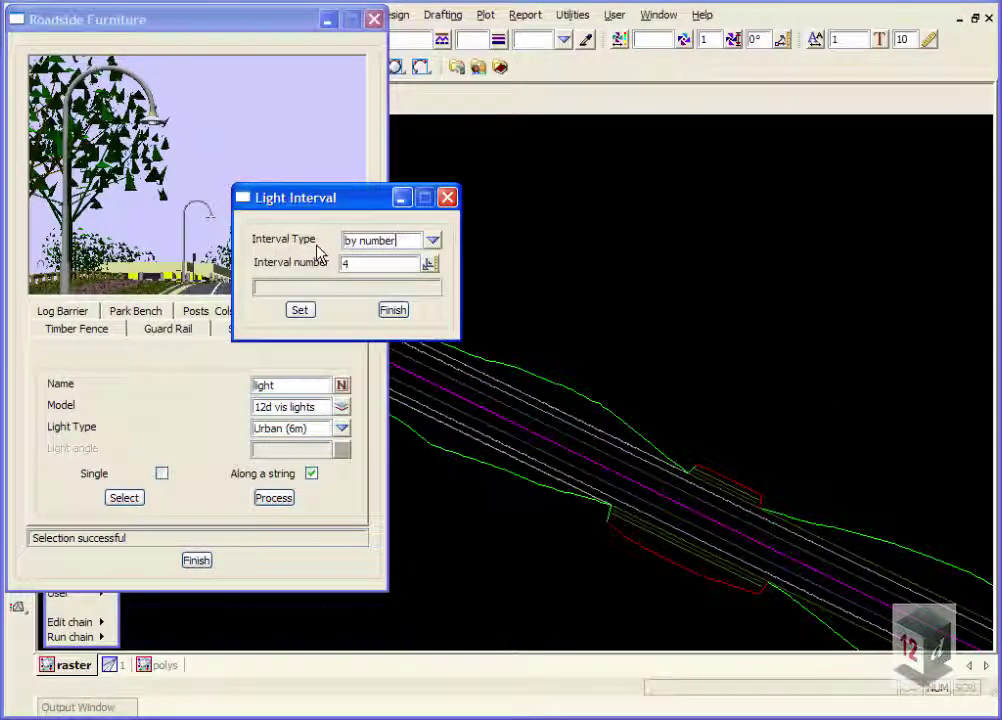
Space the lights every 50 m by distance and process them.
click(432, 240)
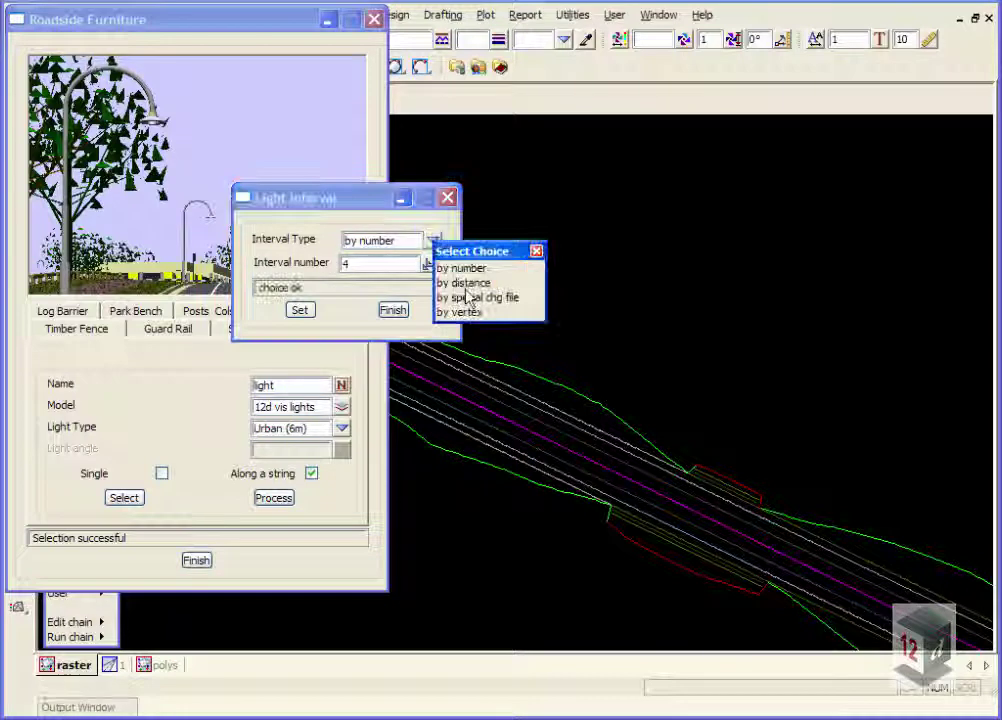
click(450, 283)
double_click(366, 264)
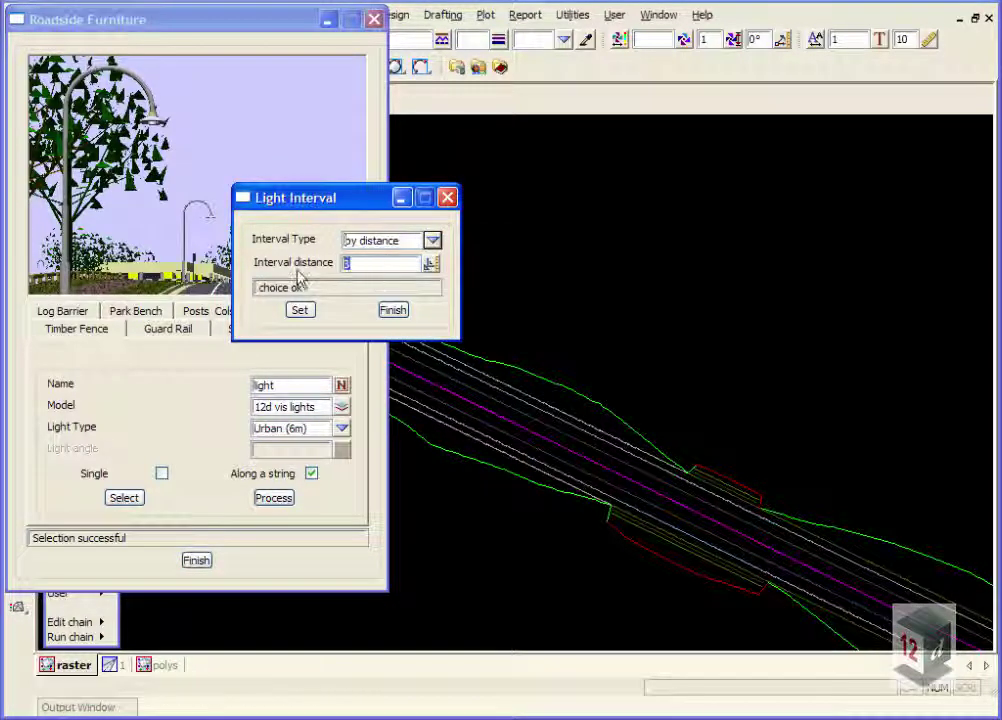
text(50)
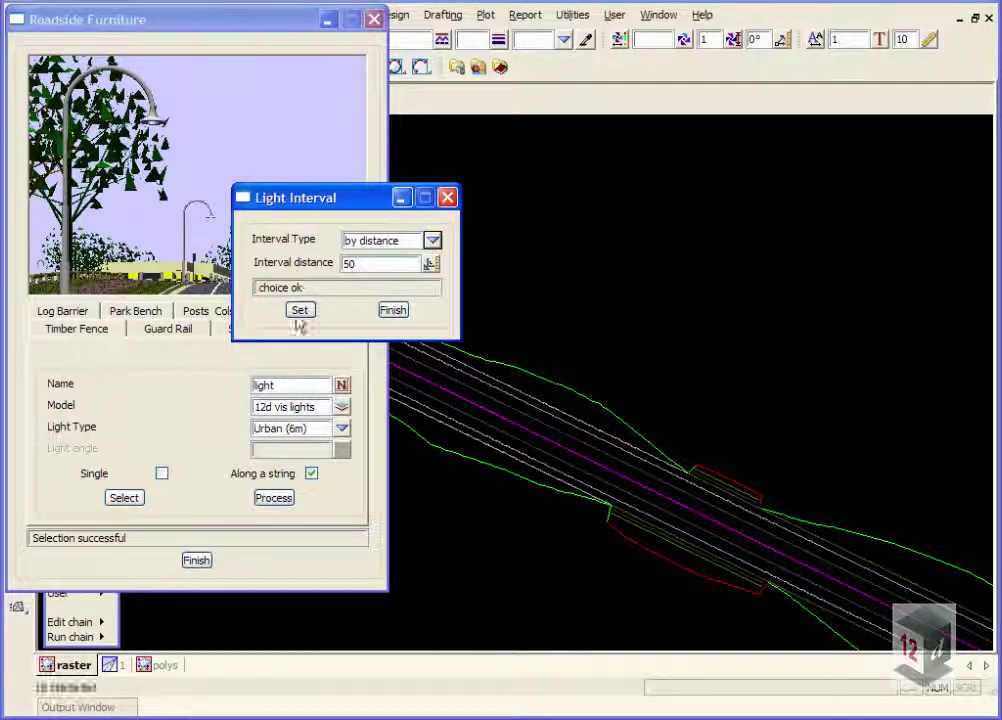
click(299, 311)
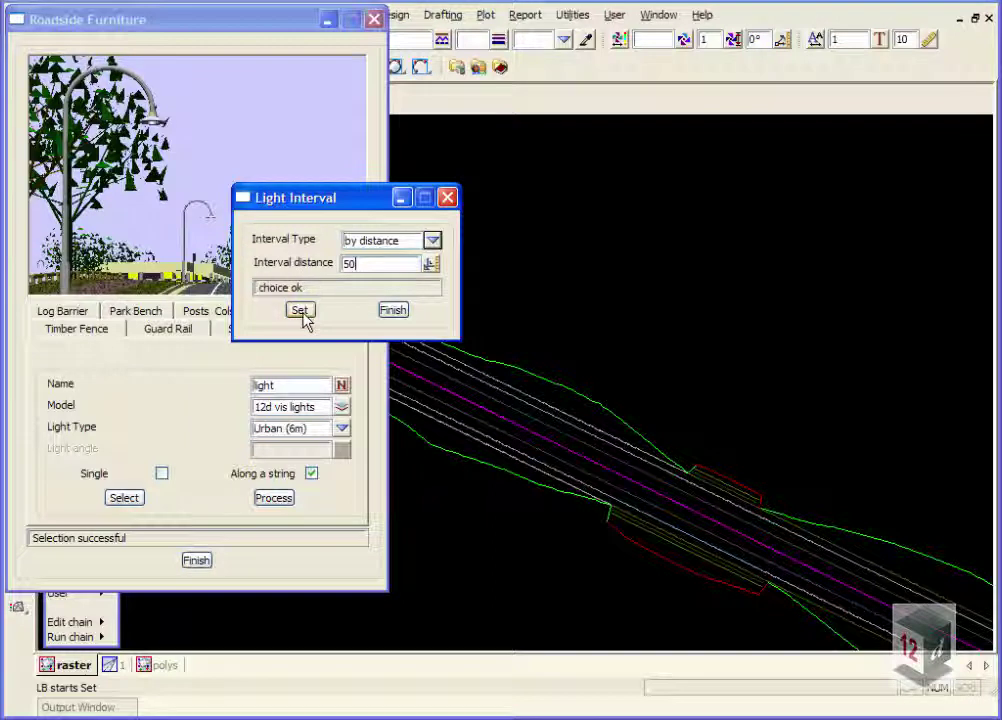
click(390, 310)
click(273, 499)
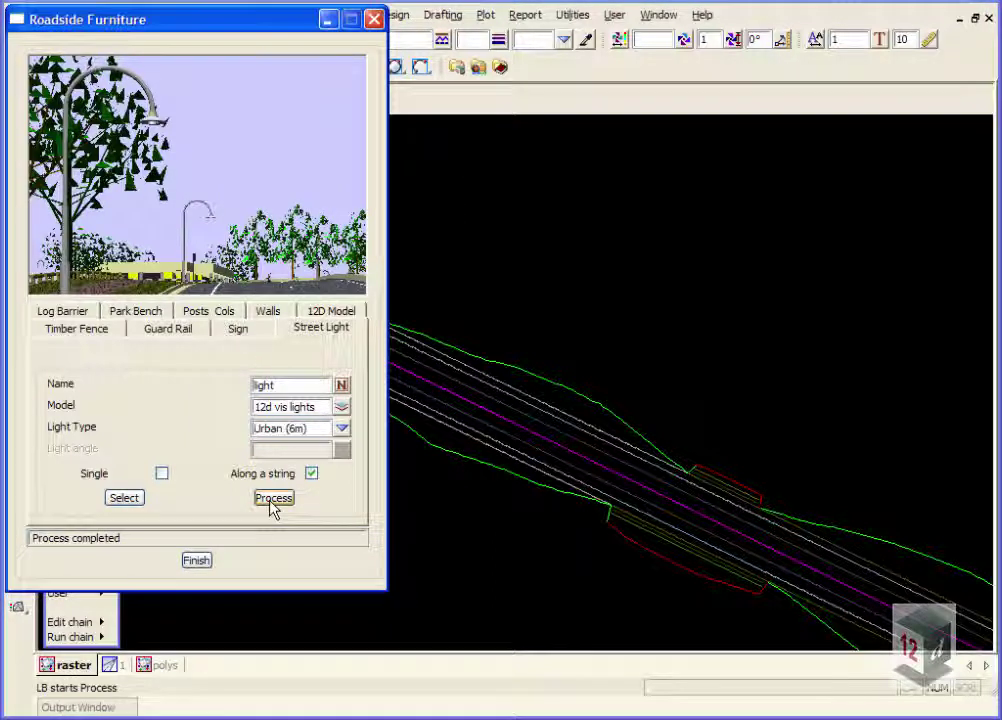
Switch the light type to Freeway (12m) and pick the eoshl shoulder string.
click(341, 428)
click(364, 472)
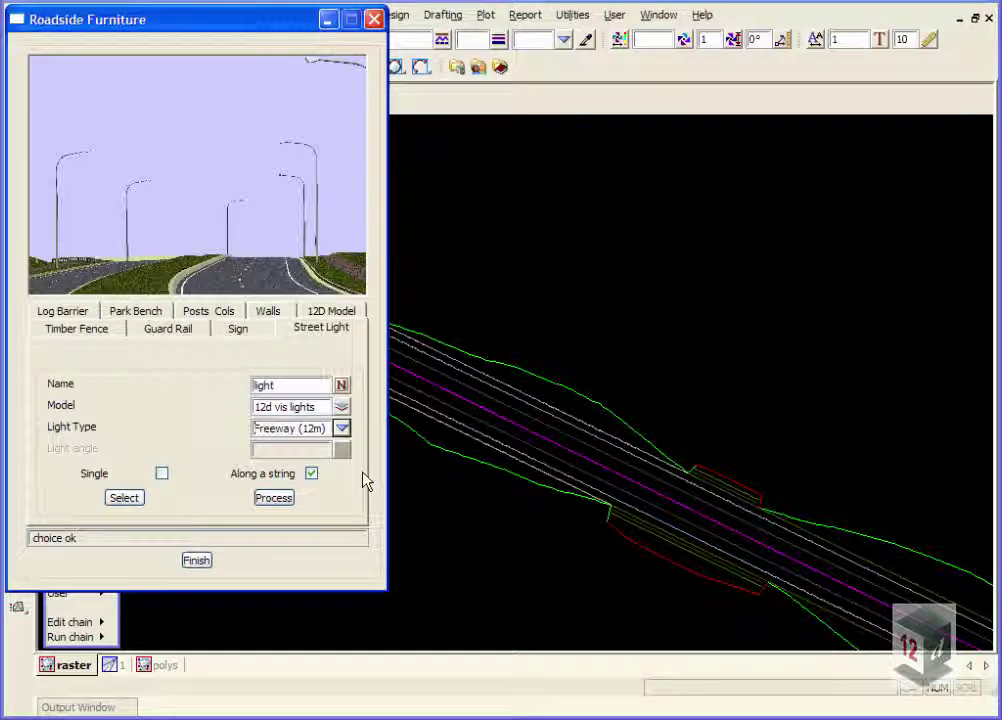
click(123, 499)
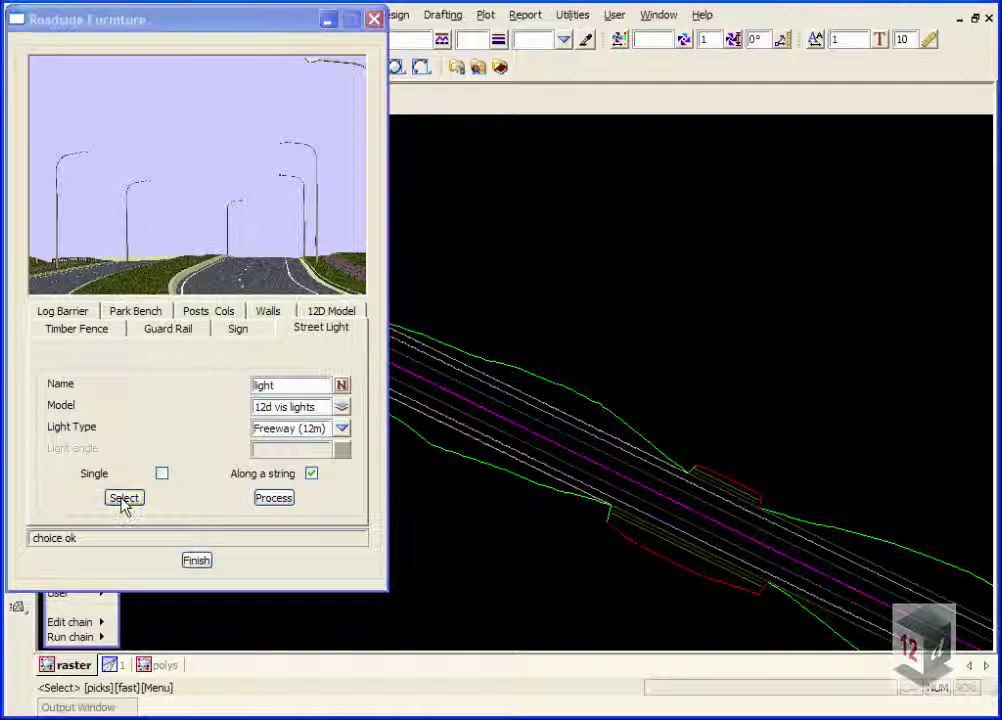
click(560, 427)
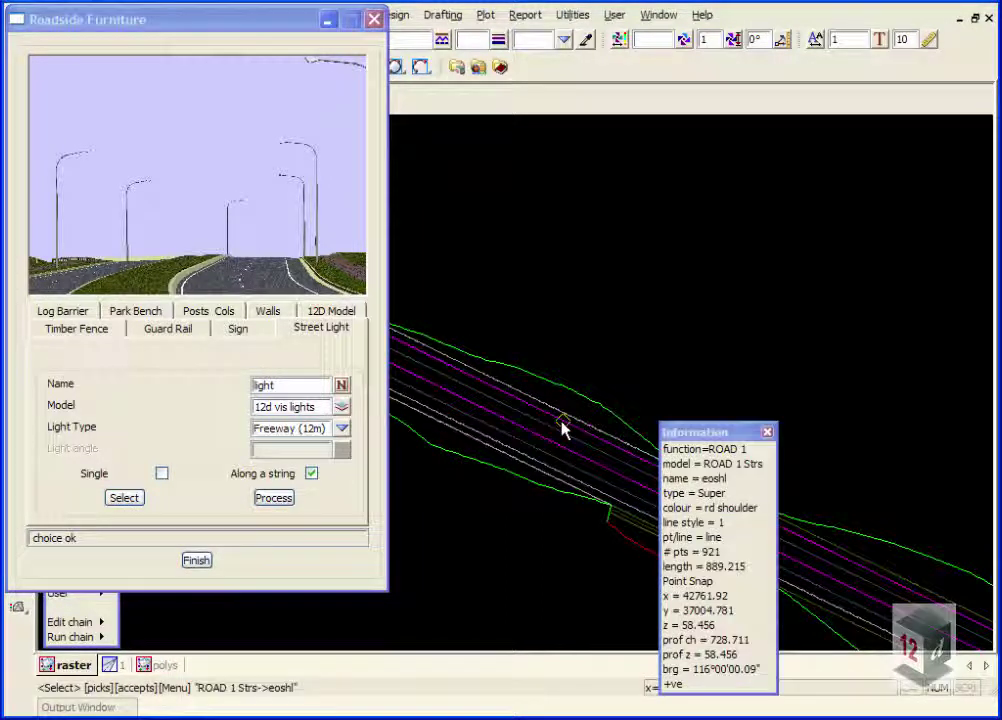
middle_click(561, 426)
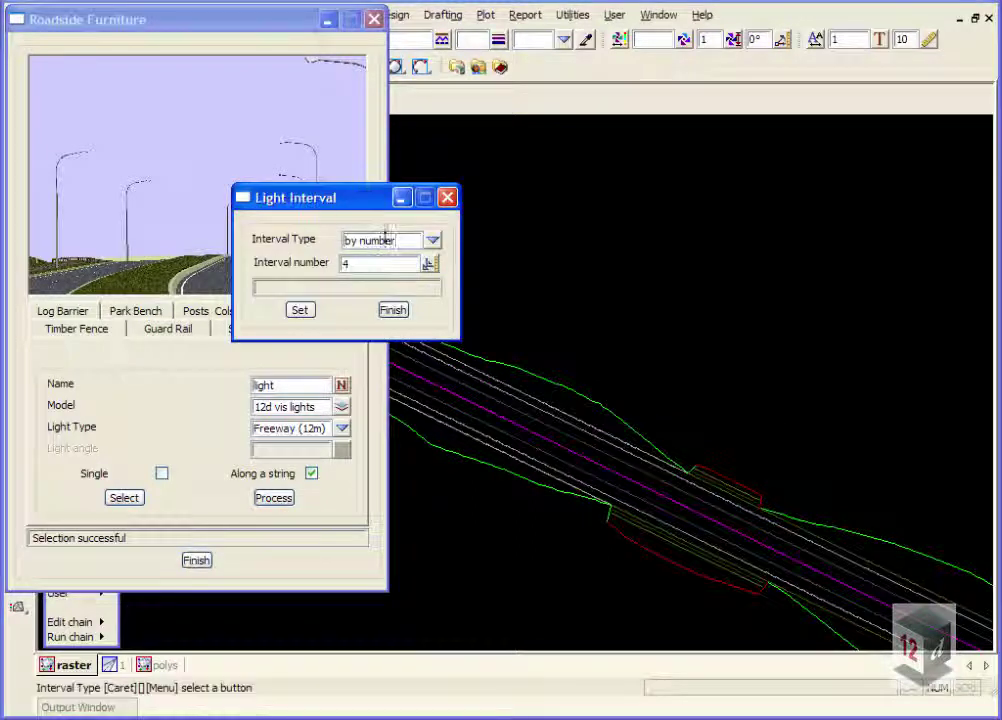
Set a 50 m distance interval and process the freeway lights.
click(432, 240)
click(455, 287)
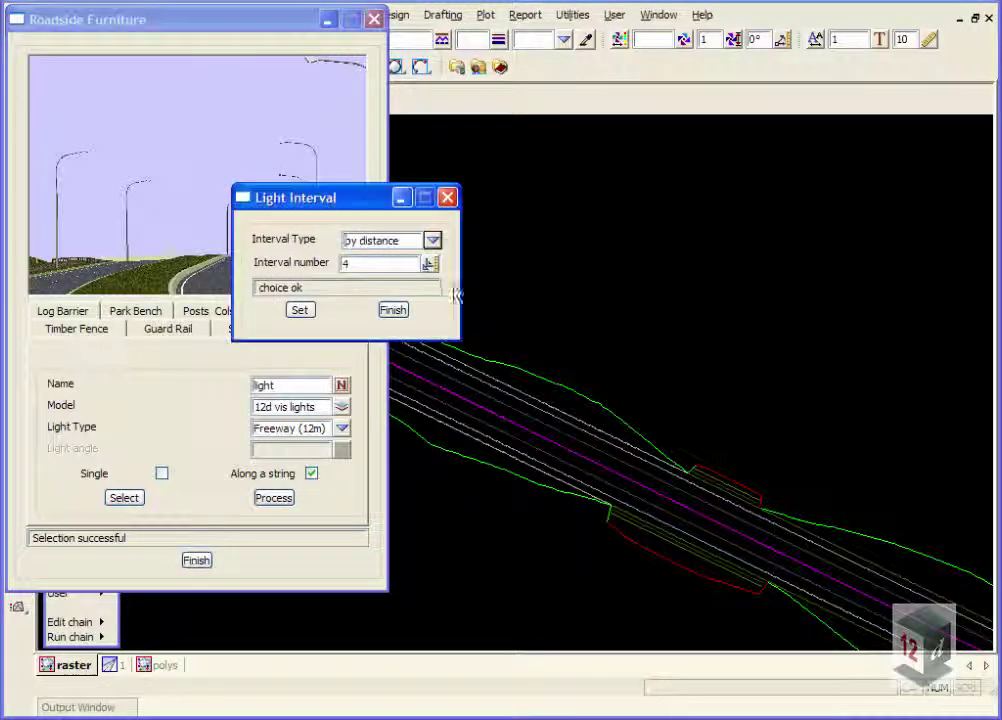
double_click(352, 263)
text(50)
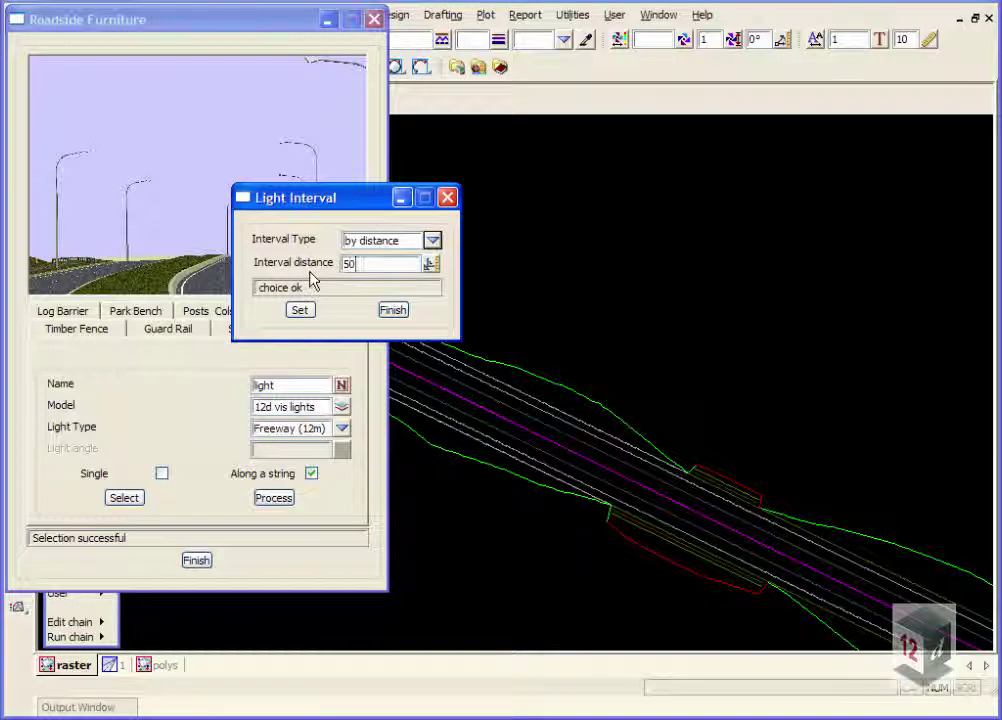
click(300, 310)
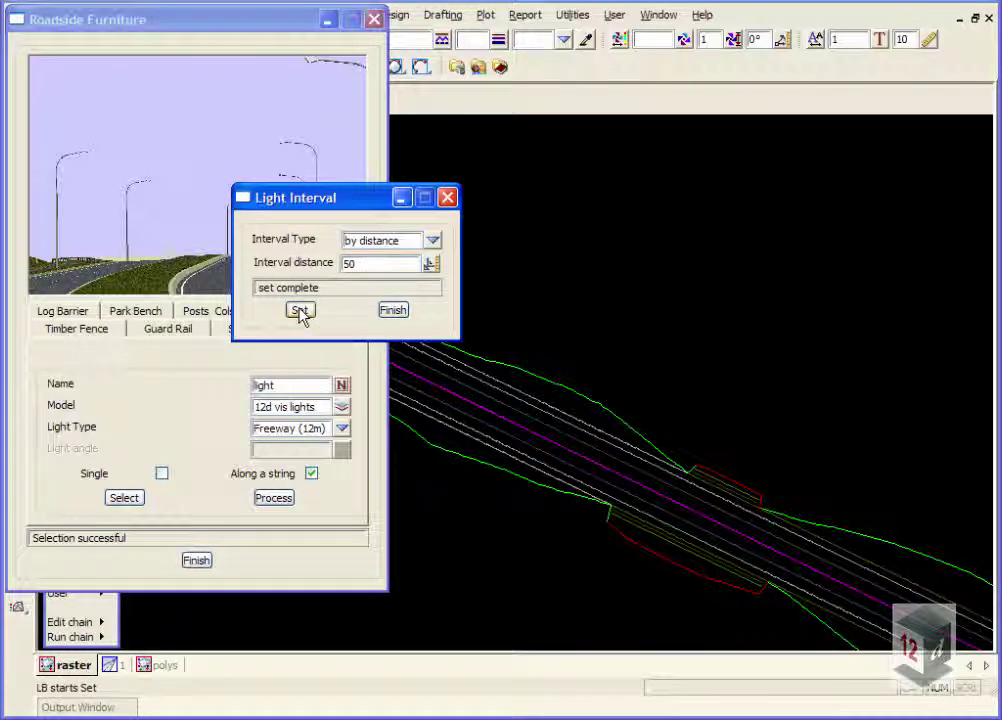
click(393, 310)
click(273, 498)
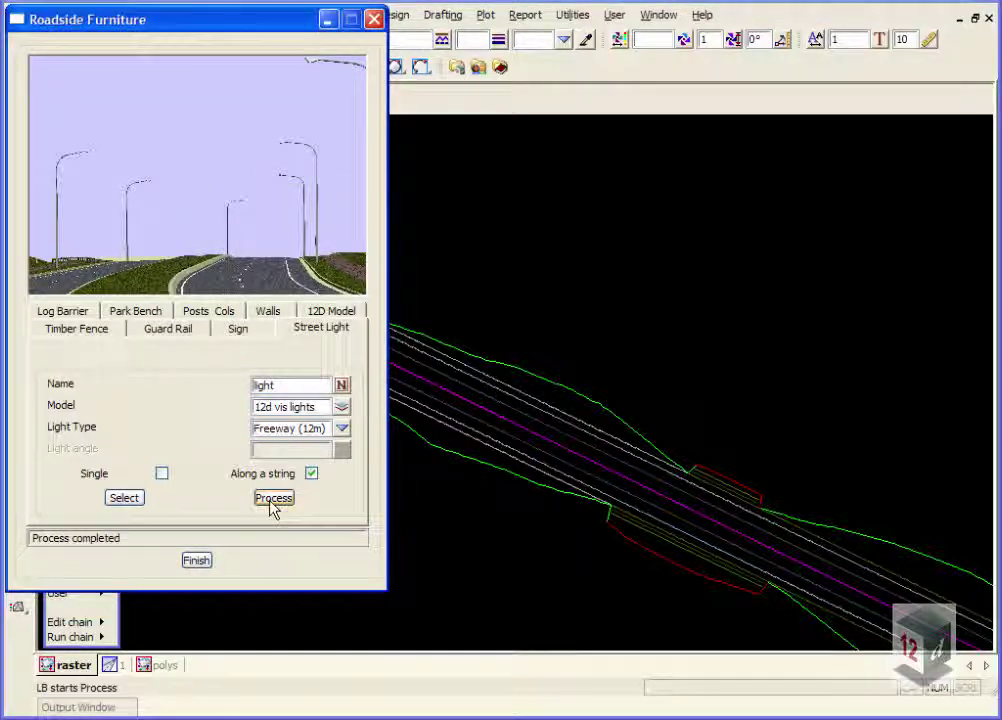
Close Roadside Furniture and add the '12d vis lights' model to the 3D view.
click(197, 564)
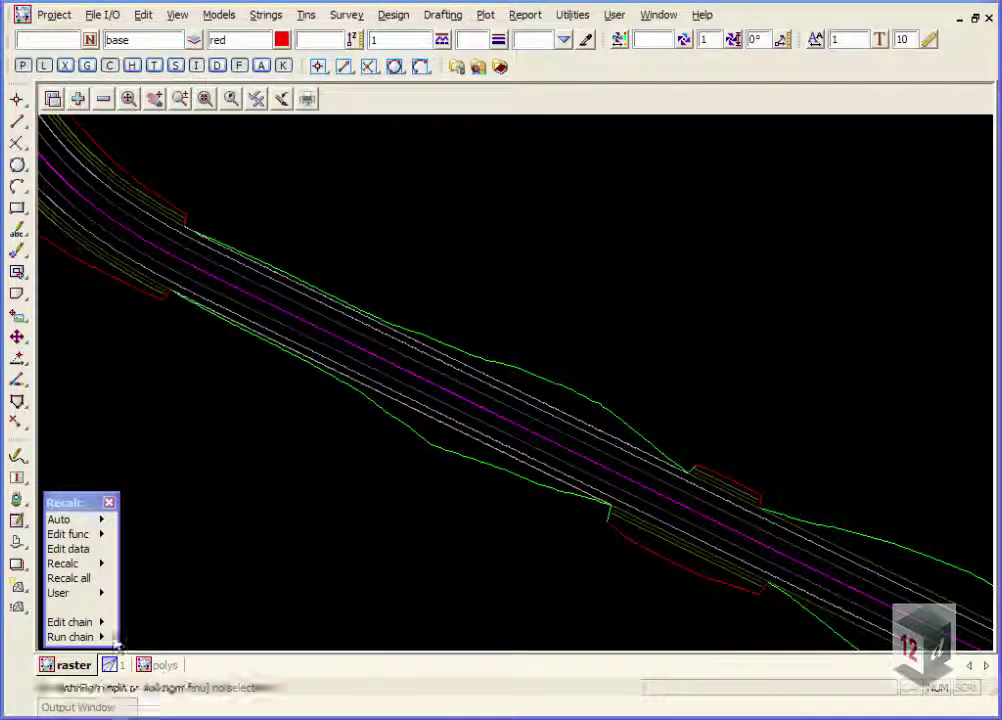
click(60, 519)
click(108, 665)
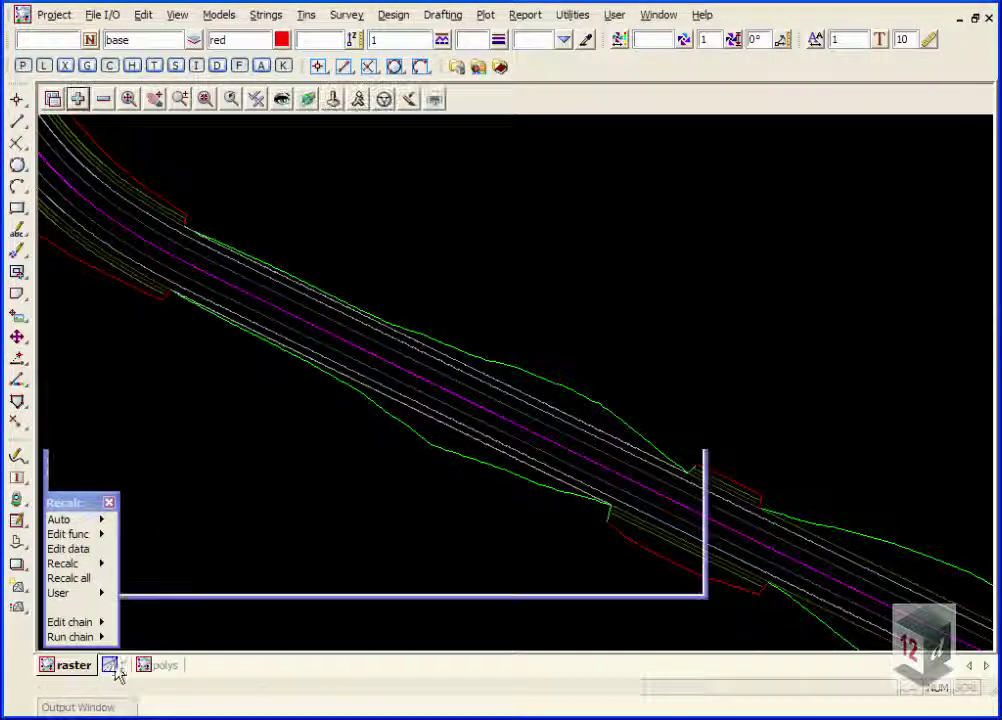
click(77, 98)
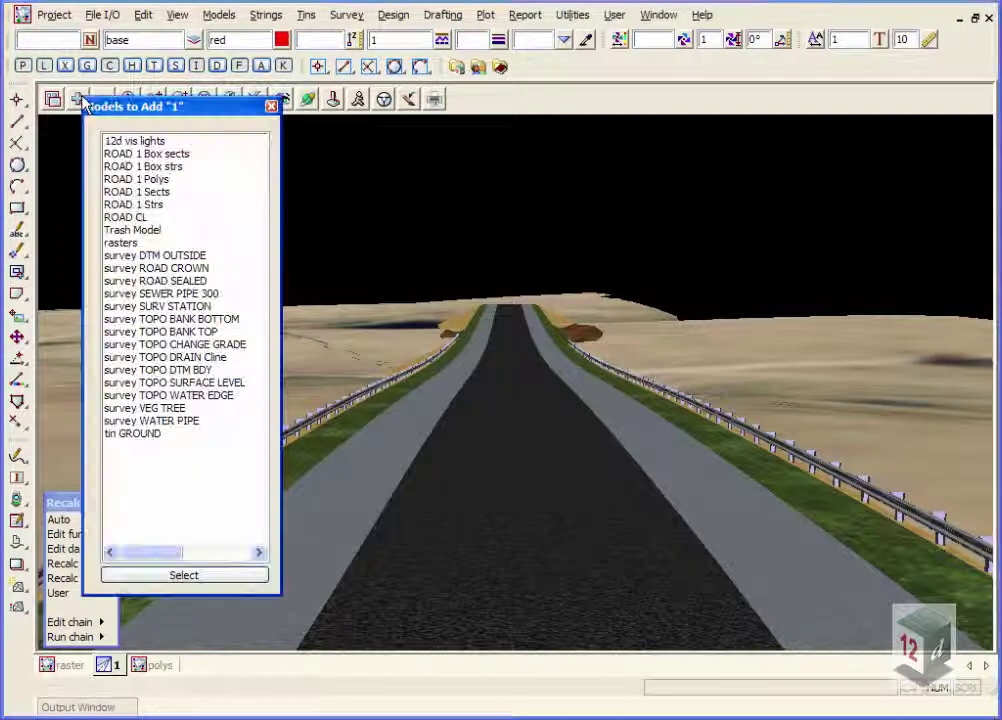
double_click(117, 143)
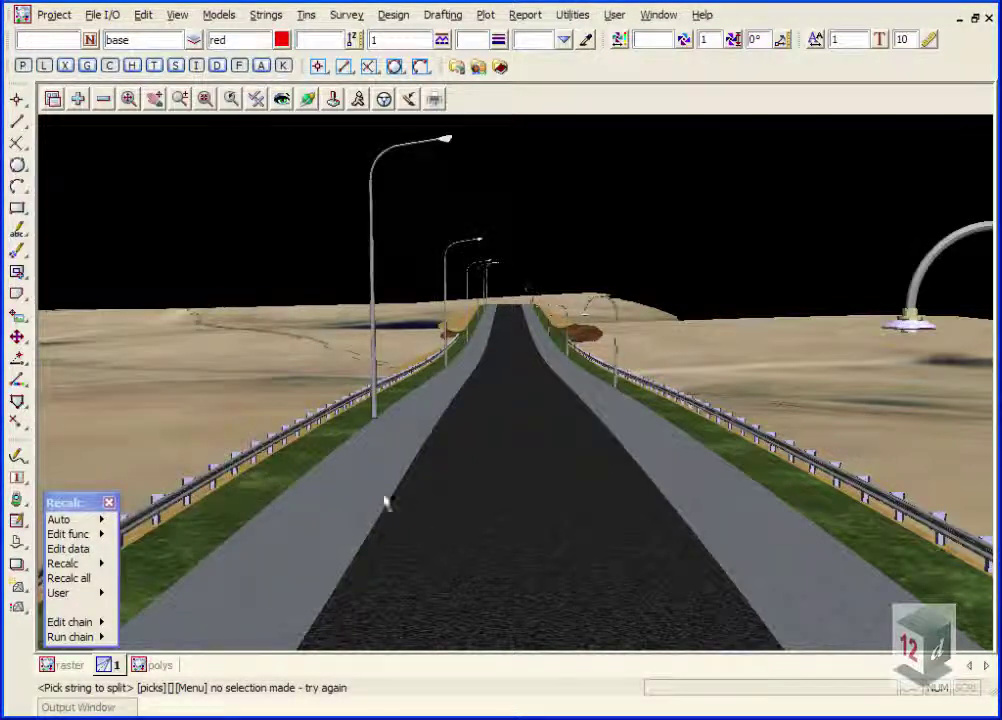